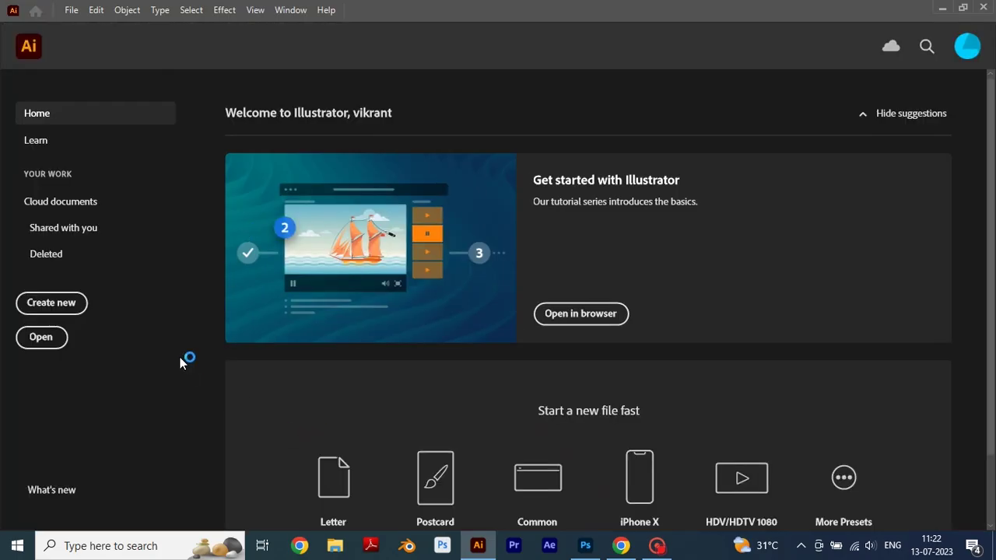
Create a new 600 × 600 pt document from the Home screen.
scroll(245, 378, "down", 2)
left_click(52, 302)
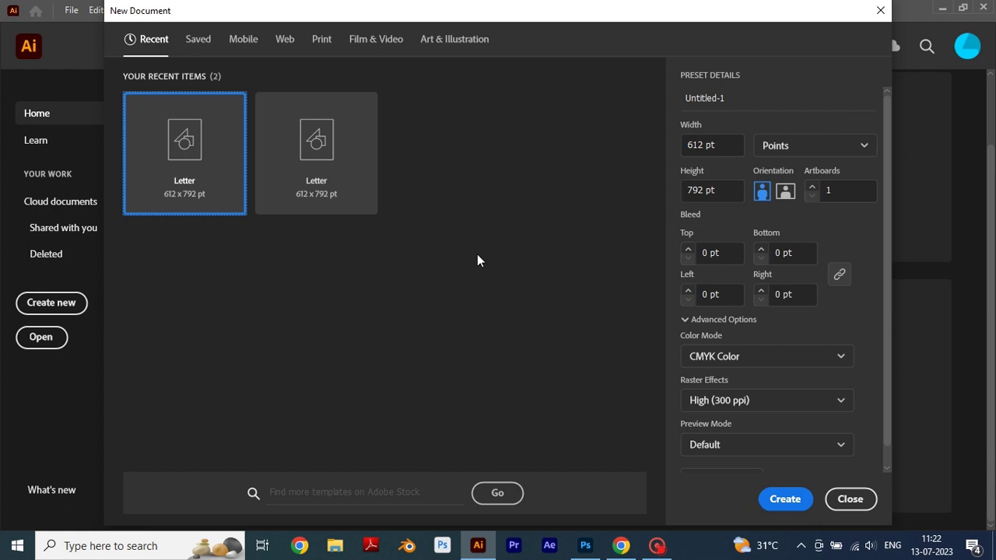
left_click_drag(704, 145, 697, 145)
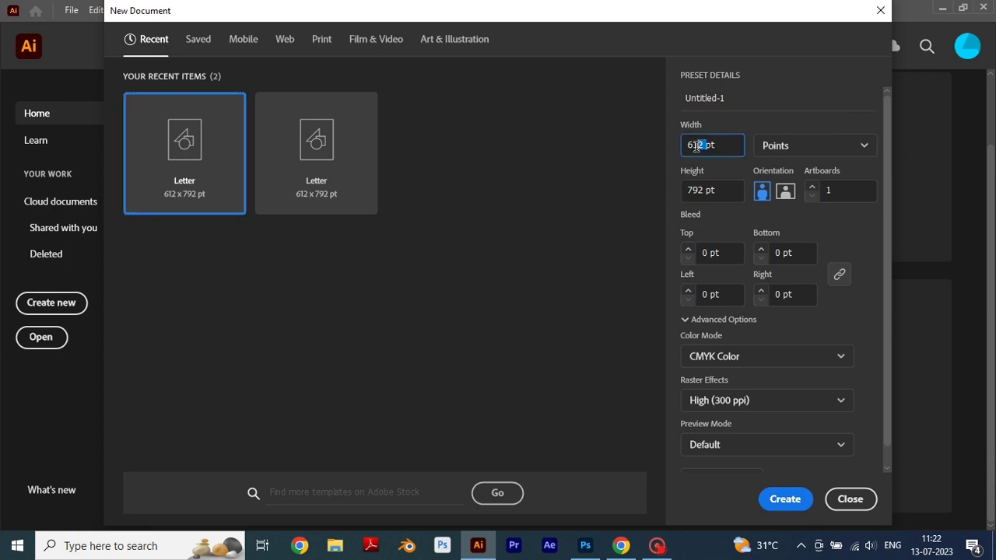
key("BackSpace")
key("BackSpace")
type("00")
left_click_drag(690, 190, 652, 198)
type("600")
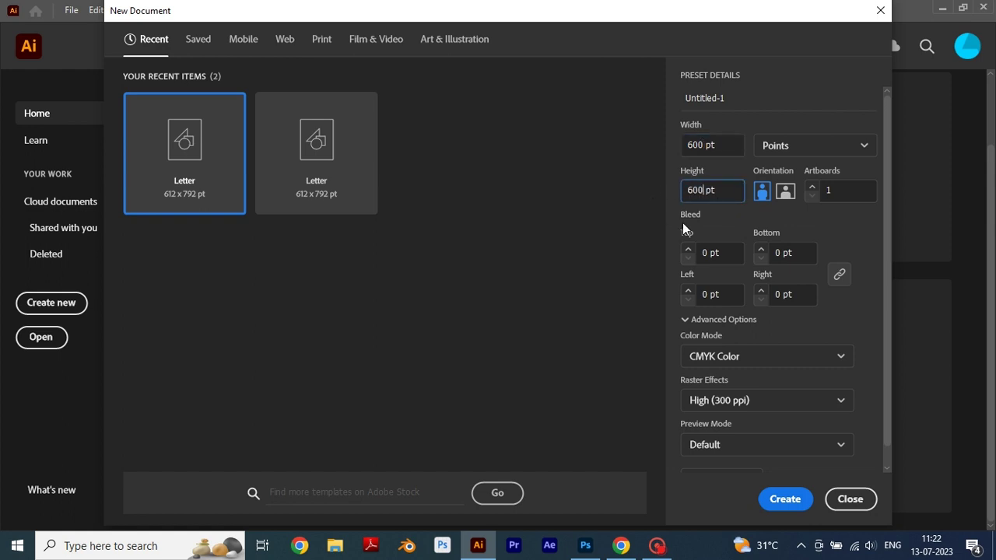
left_click(771, 497)
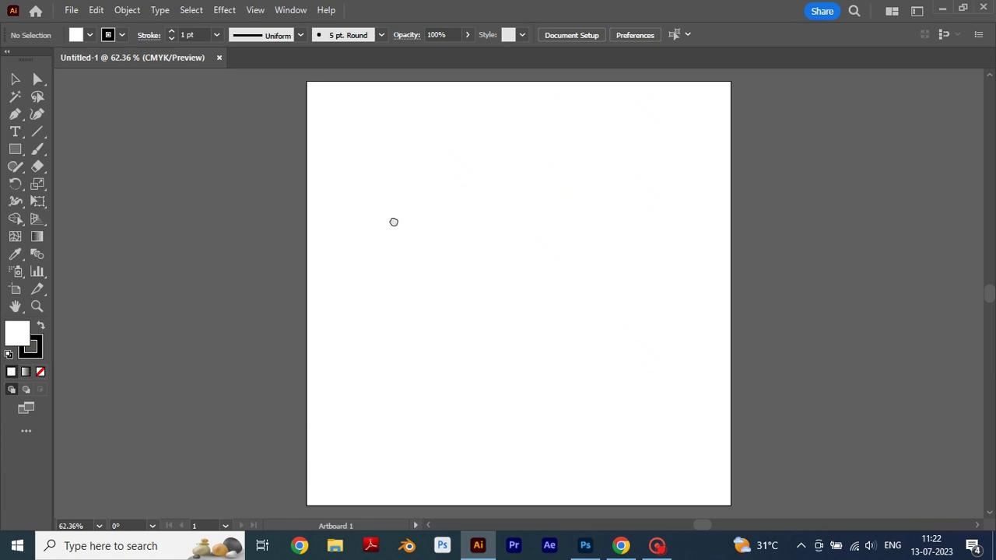
Zoom out to show the whole artboard and set the fill colour to black (000000).
key("ctrl+minus")
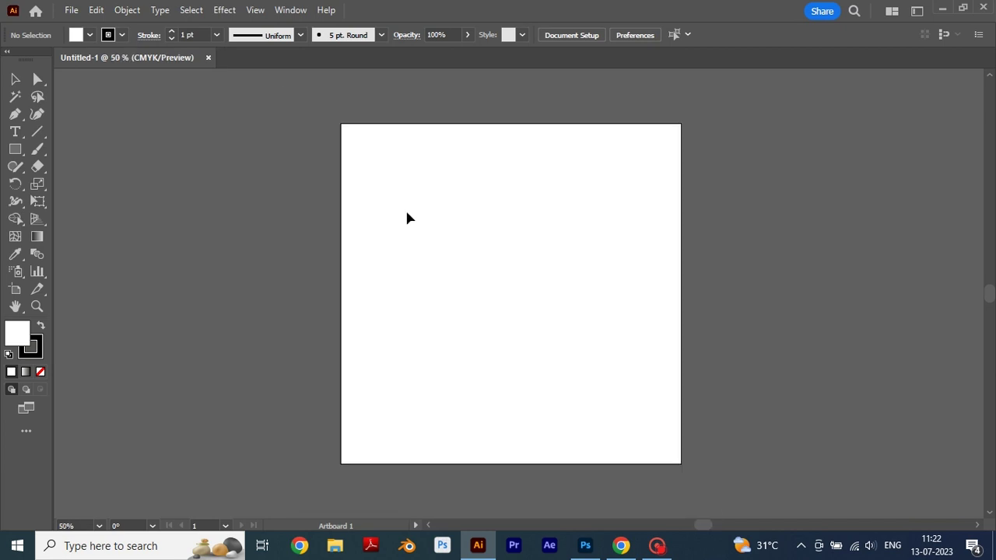
left_click_drag(409, 211, 405, 209)
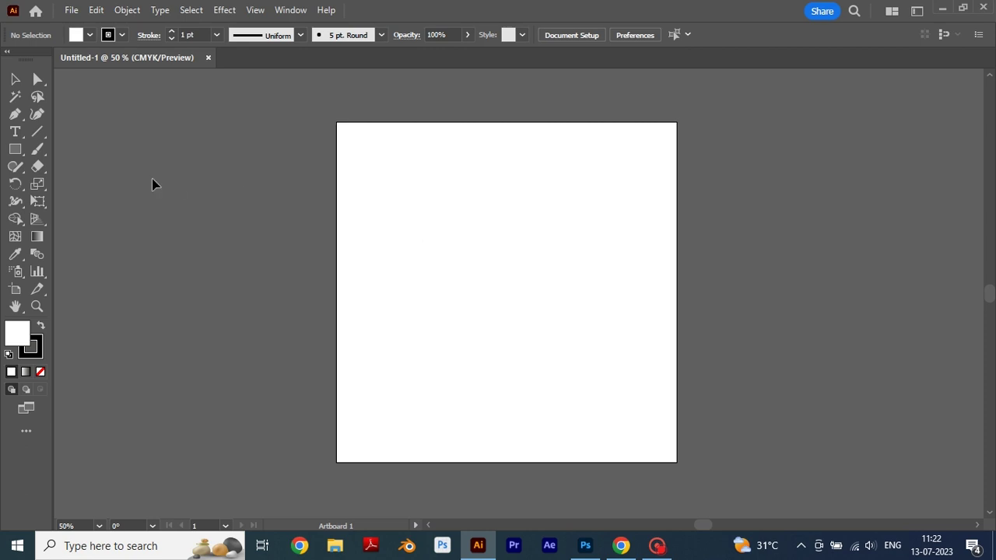
double_click(25, 340)
left_click(659, 518)
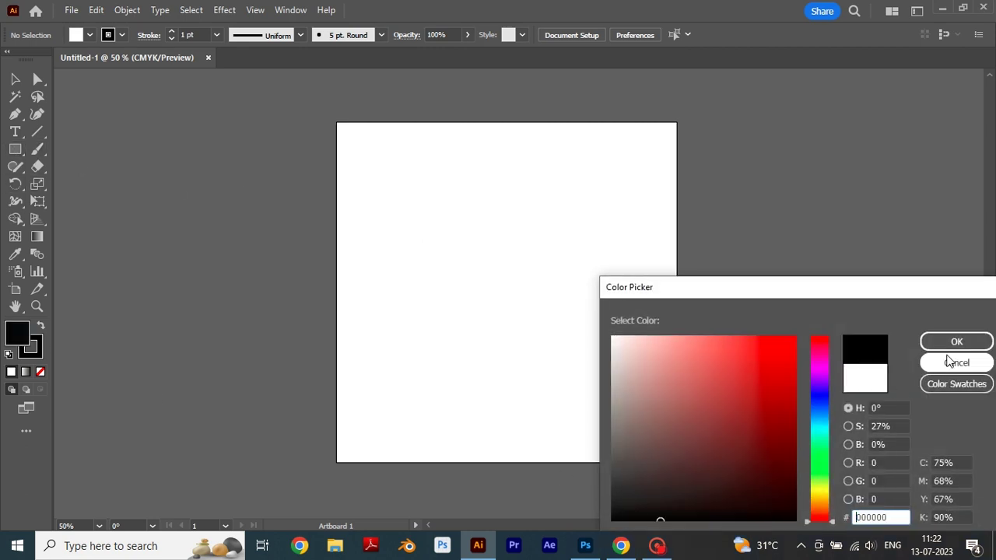
left_click(945, 342)
left_click(15, 149)
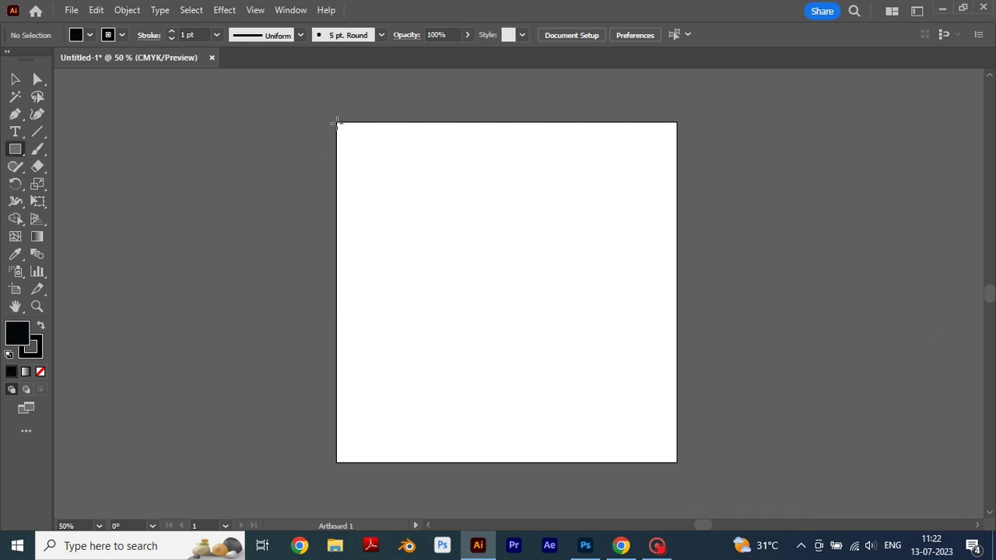
Draw an exact 600 × 600 pt black rectangle with the Rectangle dialog.
left_click(375, 162)
left_click(478, 242)
left_click_drag(478, 242, 451, 246)
type("600pt")
left_click_drag(481, 265, 419, 271)
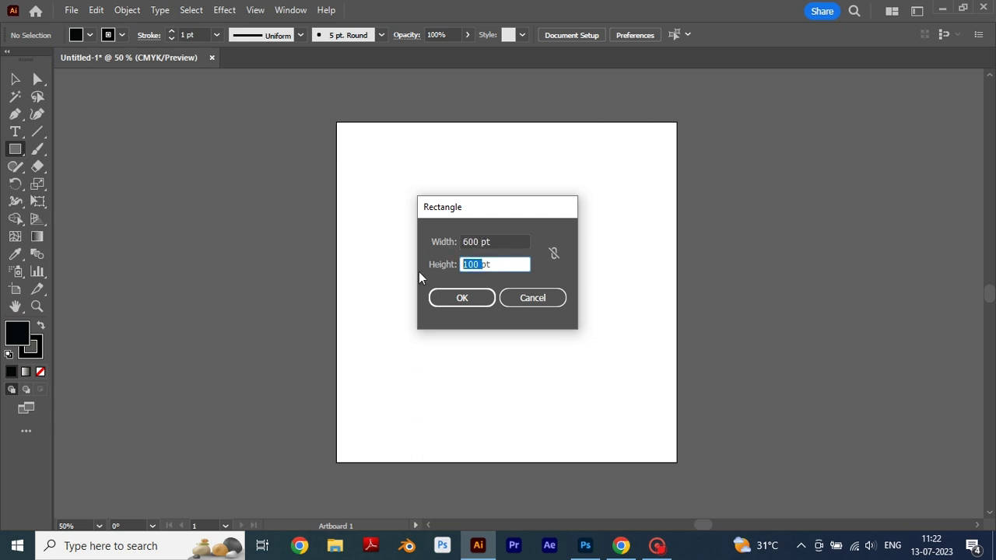
type("600")
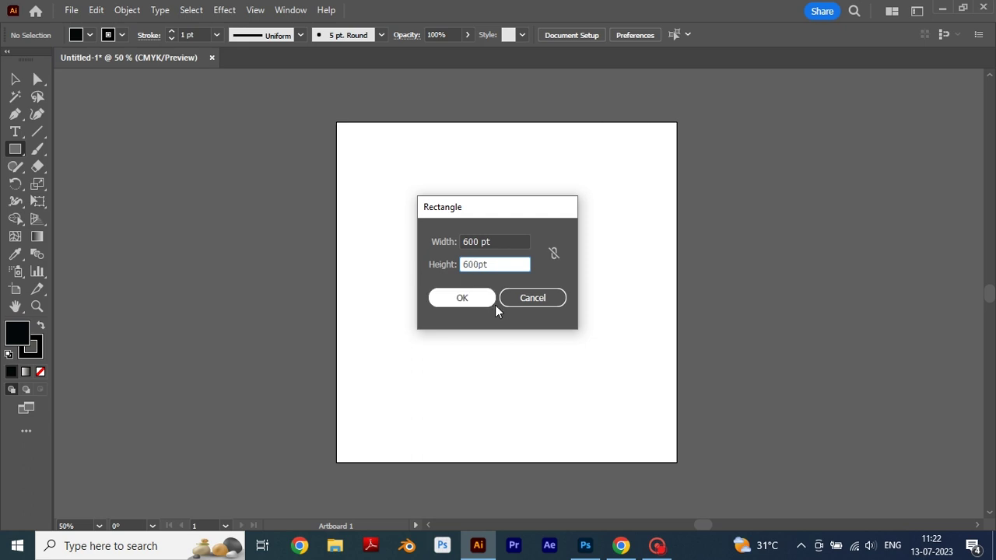
left_click(477, 302)
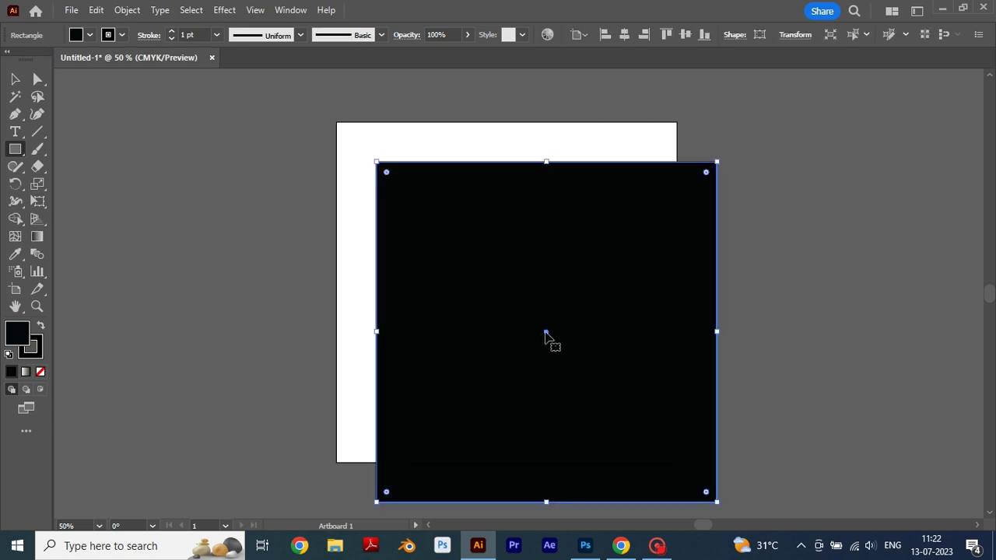
Align the black rectangle with the artboard and lock it with Object > Lock > Selection.
left_click_drag(545, 334, 506, 297)
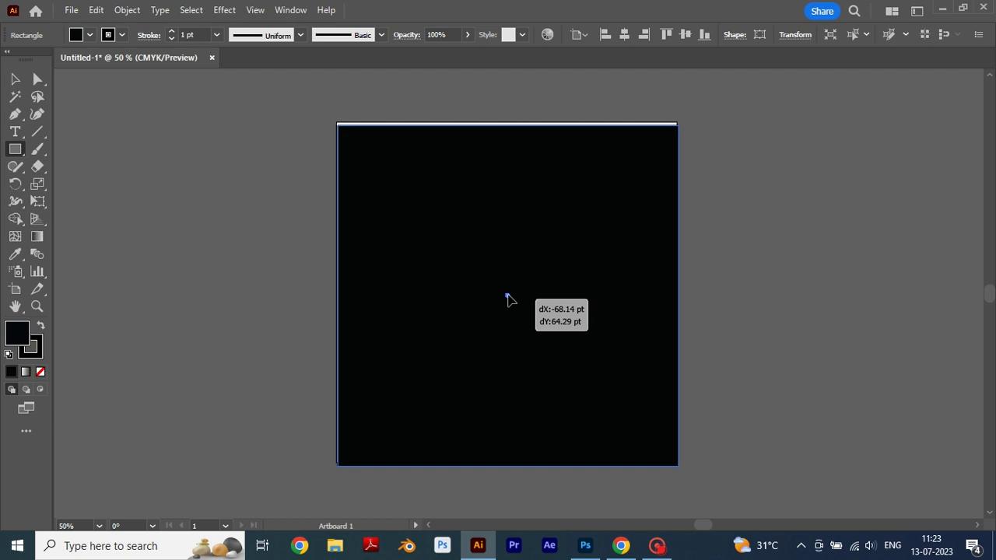
key("a")
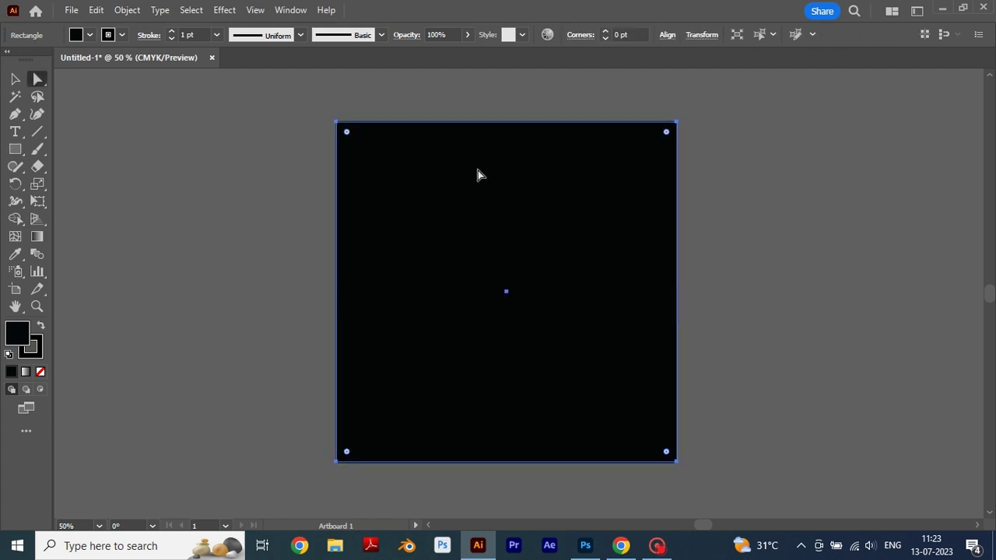
left_click(133, 10)
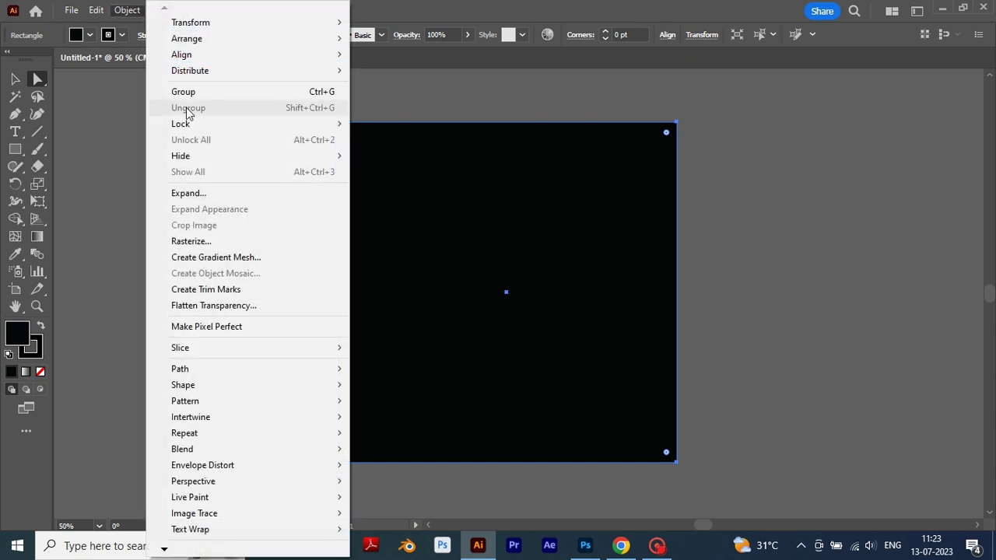
mouse_move(180, 124)
left_click(378, 122)
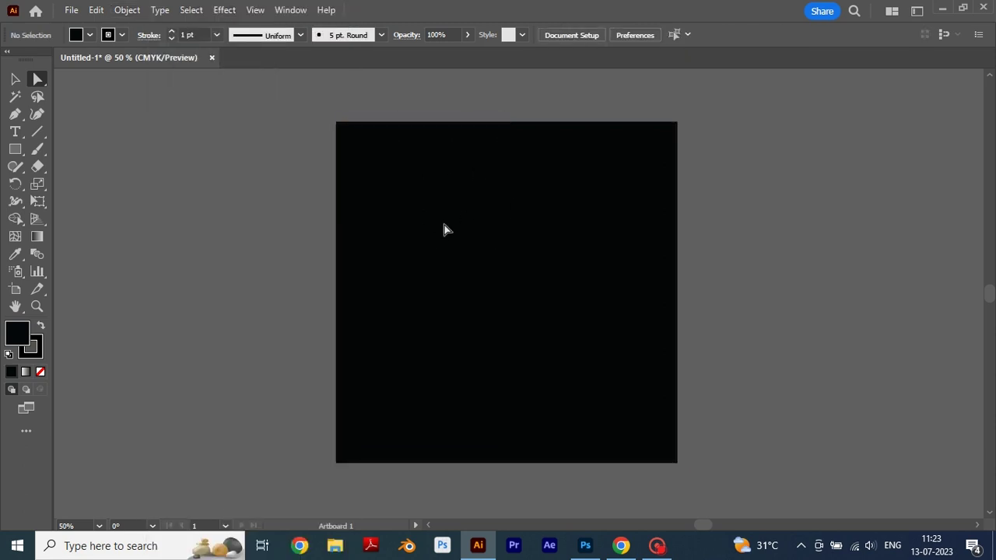
Place a white-filled text object on the artboard and replace its placeholder with ViKK.
scroll(489, 301, "right", 1)
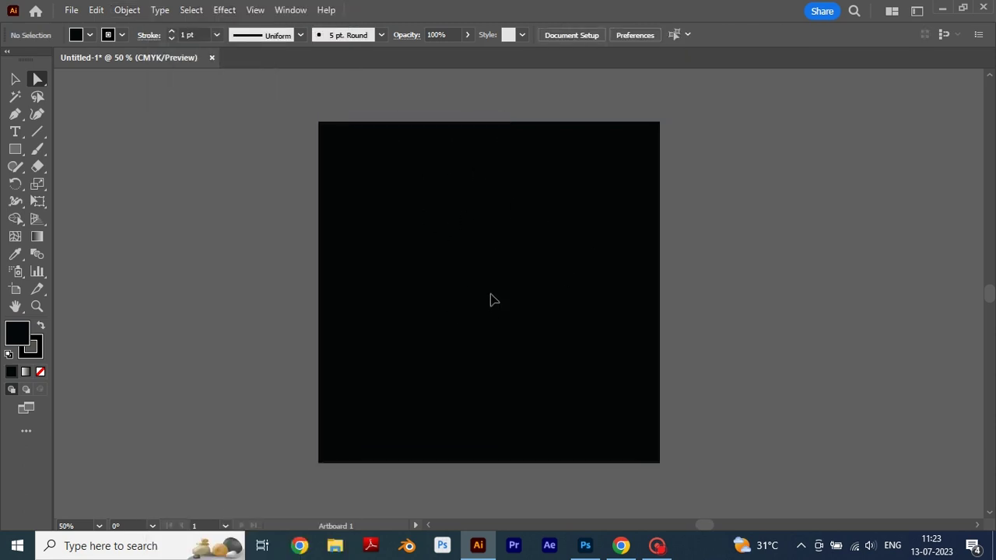
key("ctrl+equal")
scroll(513, 295, "left", 1)
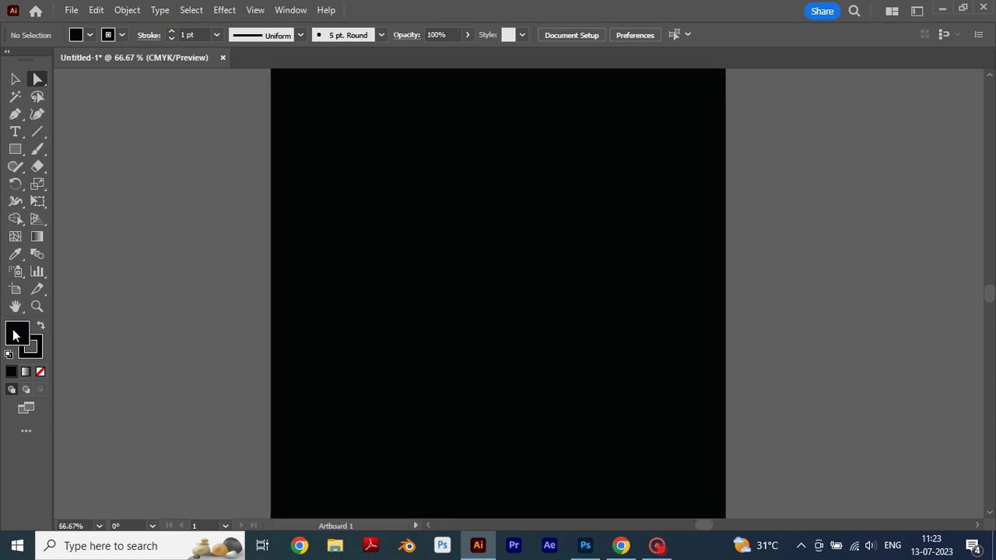
key("t")
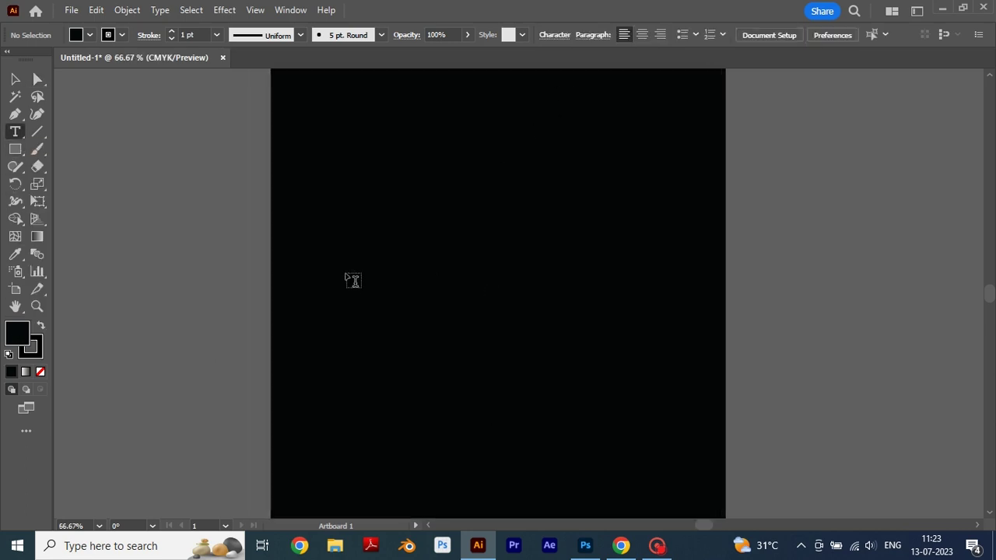
left_click(387, 235)
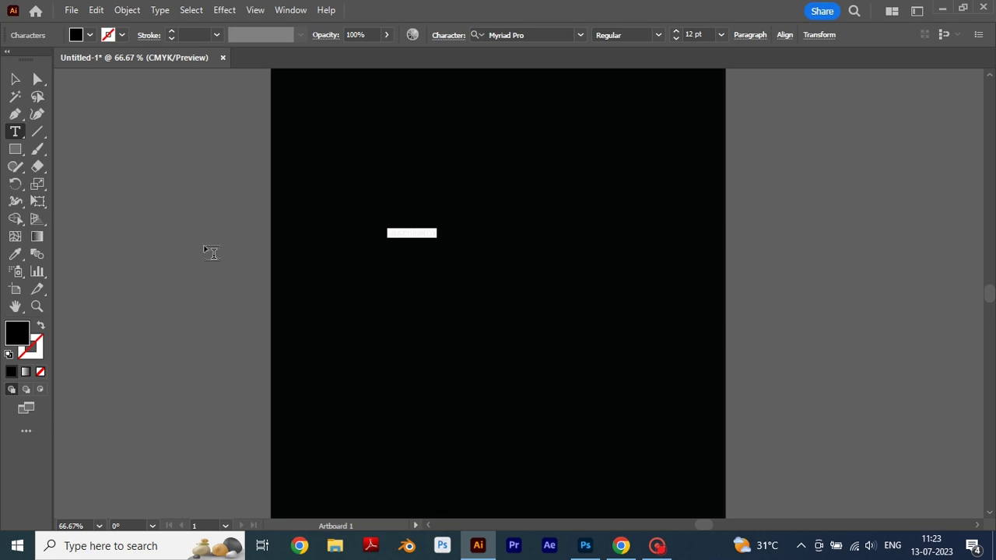
left_click(81, 35)
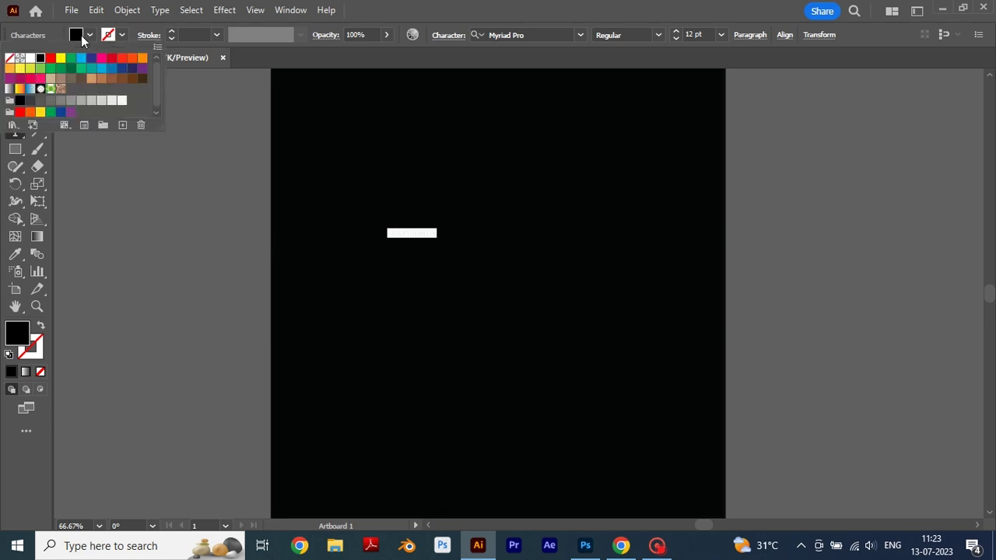
left_click(30, 58)
double_click(428, 235)
key("BackSpace")
key("BackSpace")
key("BackSpace")
type("ViKK")
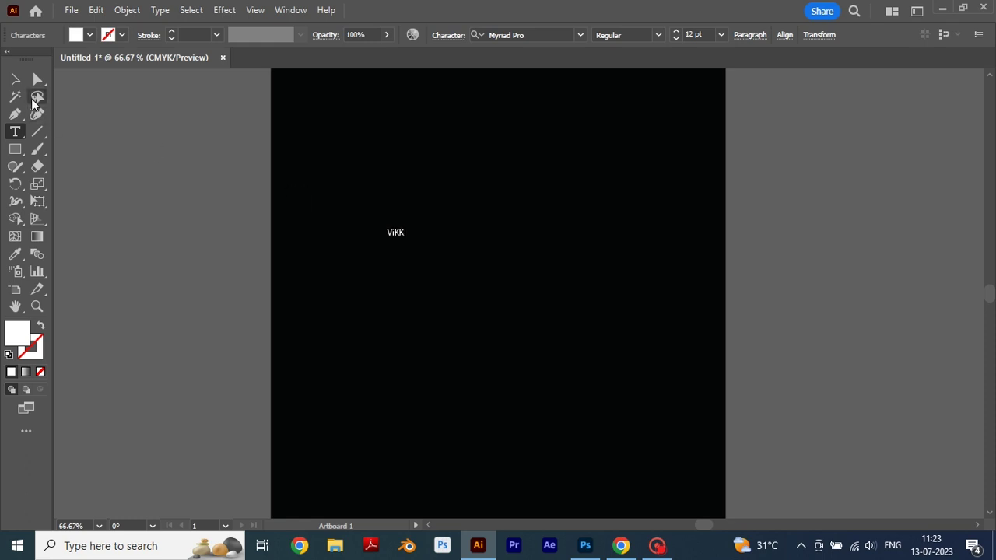
Scale the ViKK text up to about 193 pt and move it up and left.
left_click(15, 79)
mouse_move(405, 238)
left_mouse_down()
mouse_move(574, 338)
mouse_move(651, 413)
mouse_move(679, 415)
left_mouse_up()
mouse_move(622, 312)
left_mouse_down()
mouse_move(589, 300)
mouse_move(570, 270)
mouse_move(578, 273)
left_mouse_up()
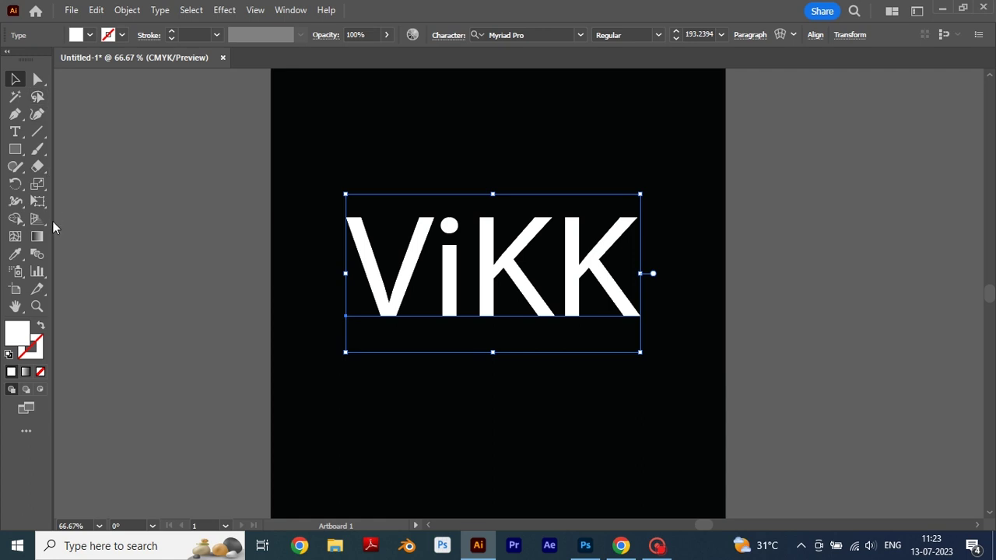
Set the ViKK text in Gill Sans Ultra Bold.
left_click(15, 132)
left_click_drag(363, 246, 632, 285)
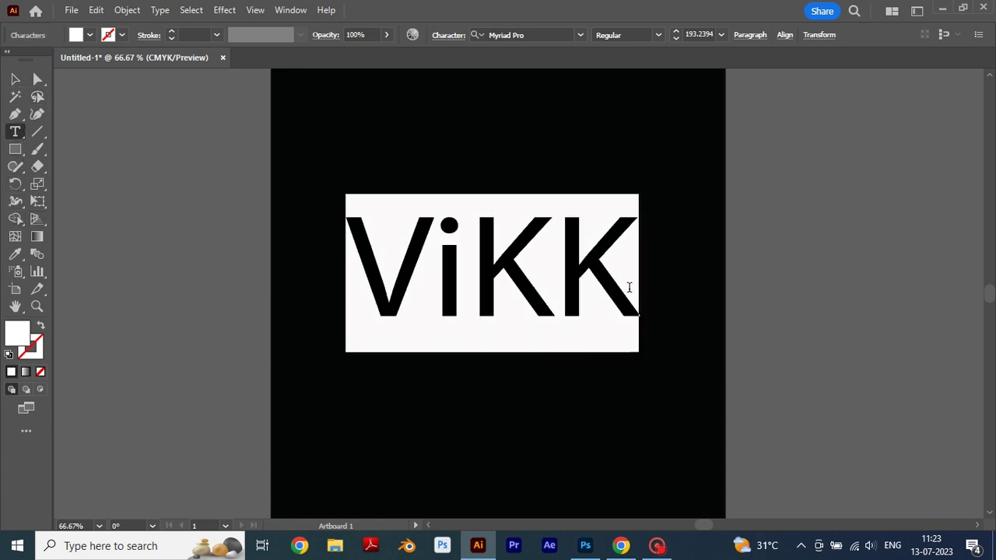
left_click(580, 35)
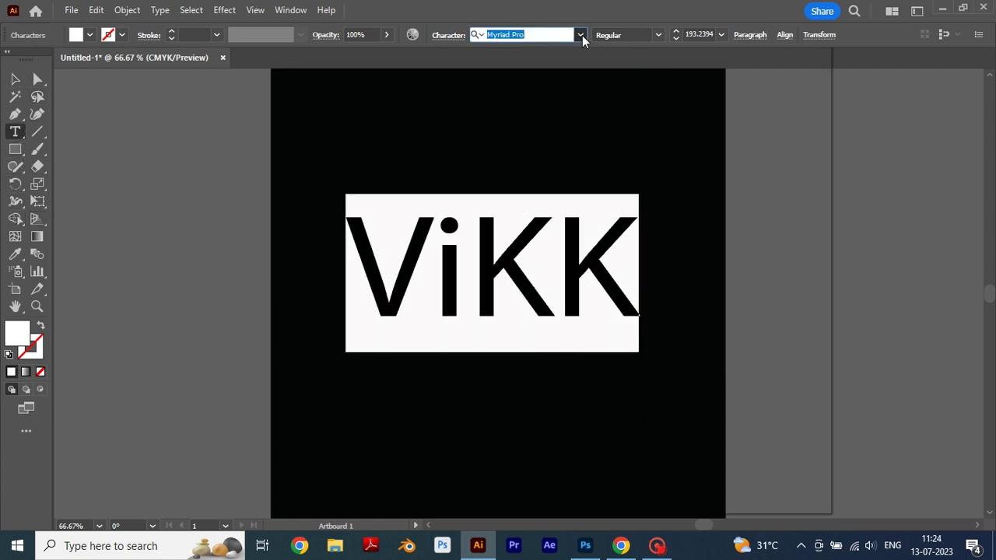
scroll(692, 286, "down", 1)
scroll(692, 287, "down", 7)
scroll(692, 286, "down", 15)
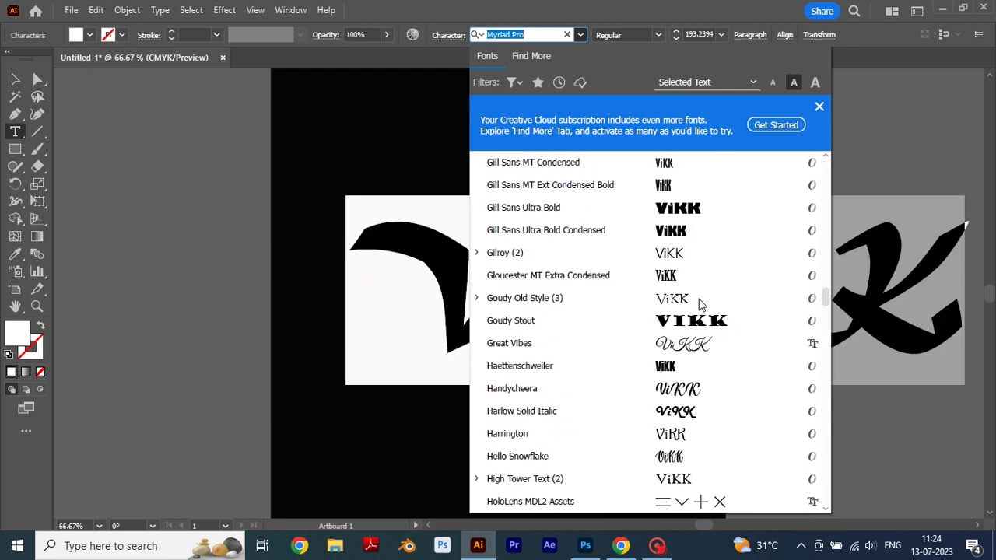
left_click(665, 216)
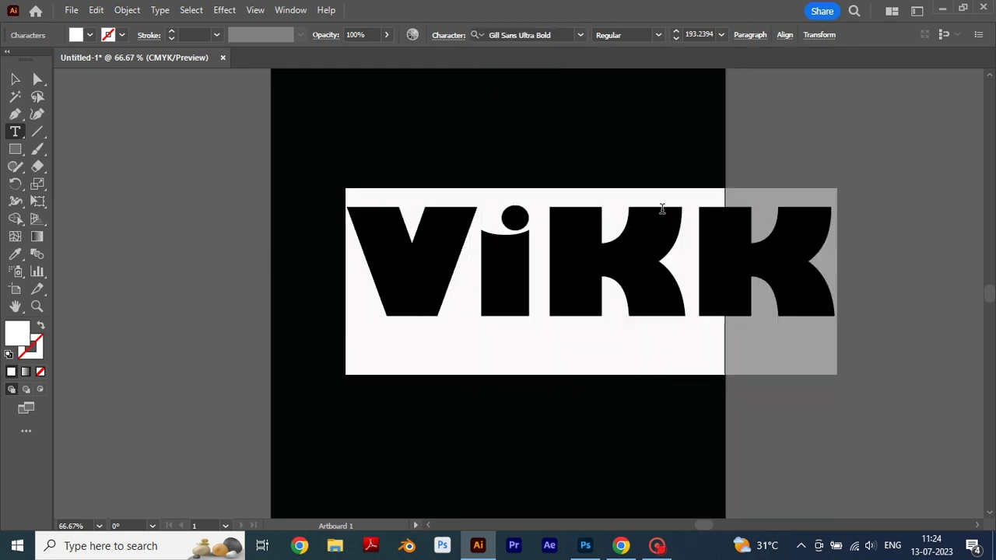
Narrow ViKK to fit the artboard, centre it, and fill it orange (C=0 M=50 Y=100 K=0).
left_click(16, 79)
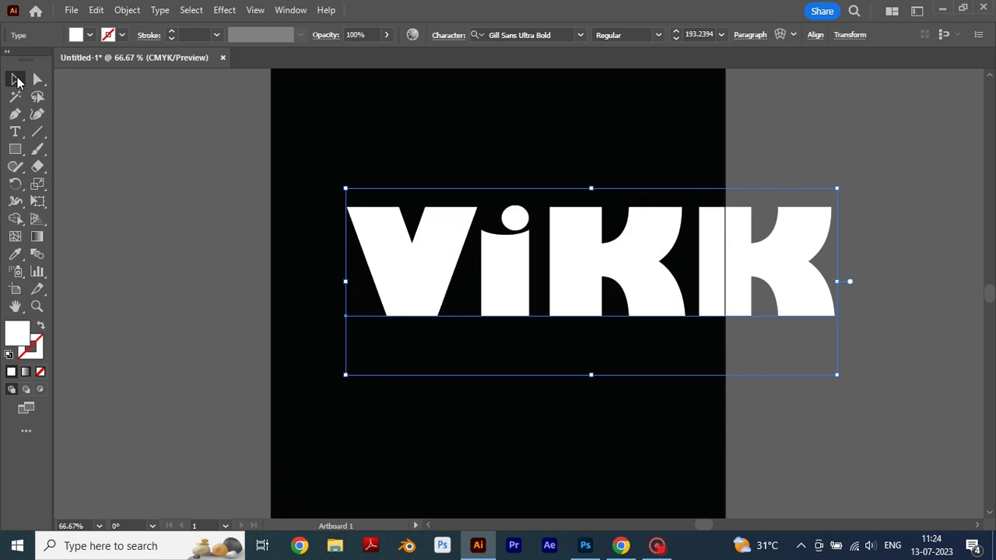
left_click_drag(555, 266, 487, 266)
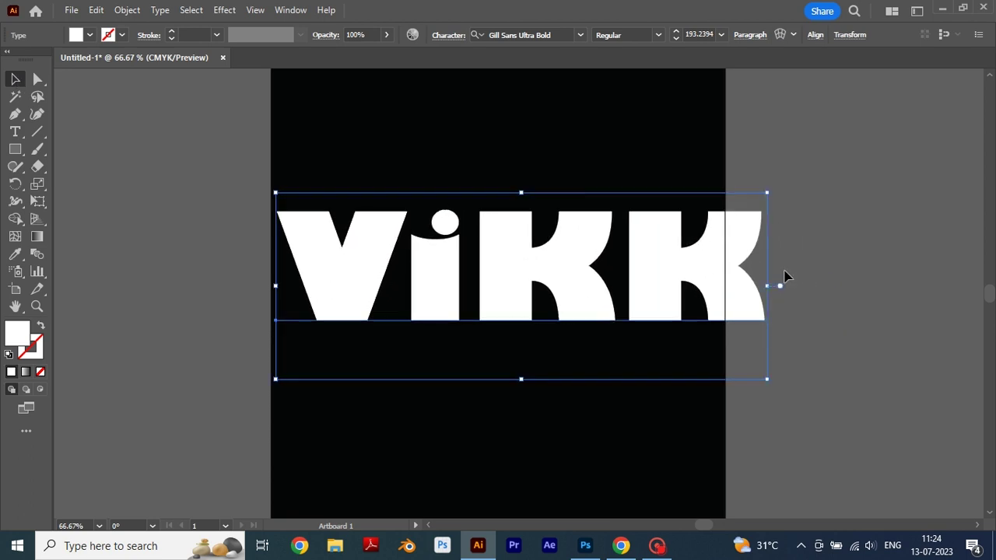
left_click_drag(767, 285, 686, 288)
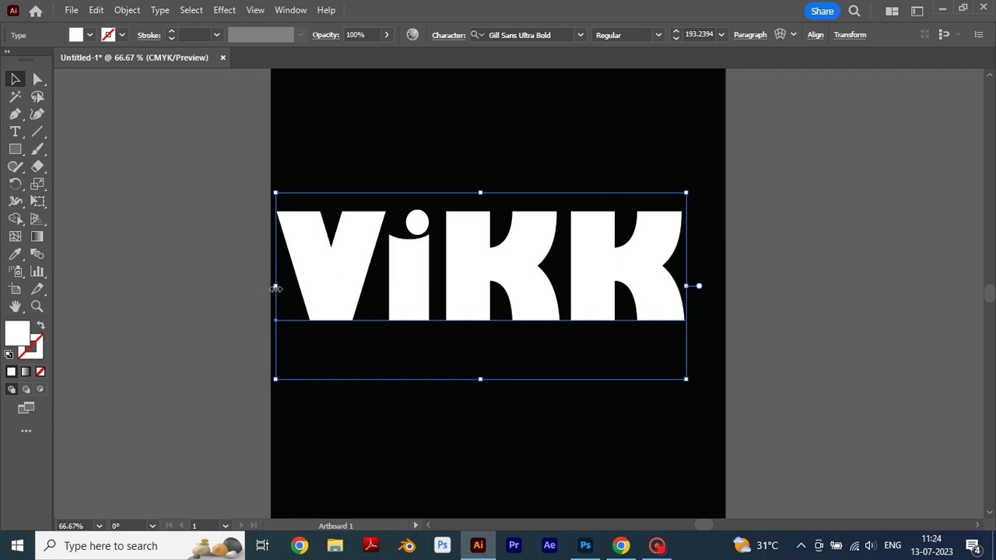
left_click_drag(275, 286, 287, 285)
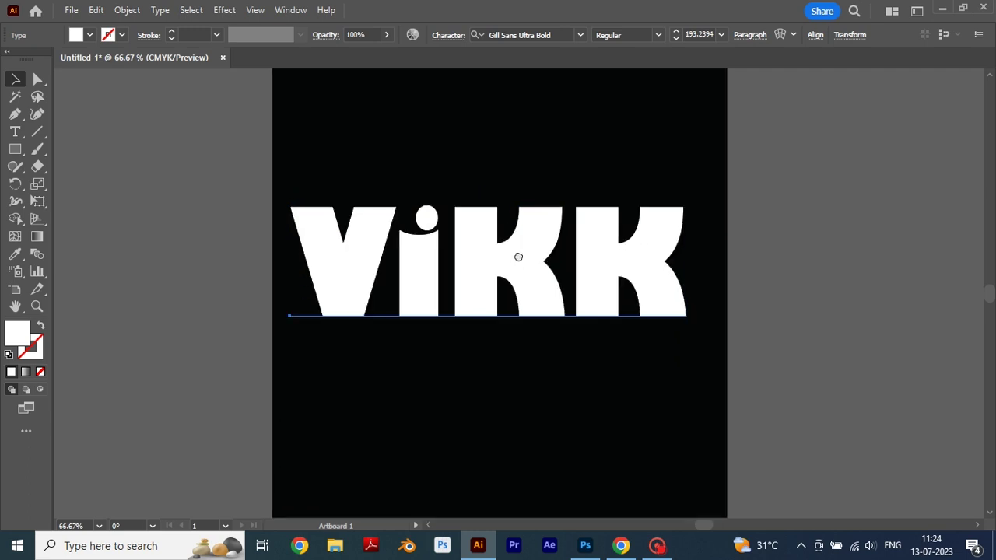
left_click_drag(516, 251, 529, 269)
left_click(77, 38)
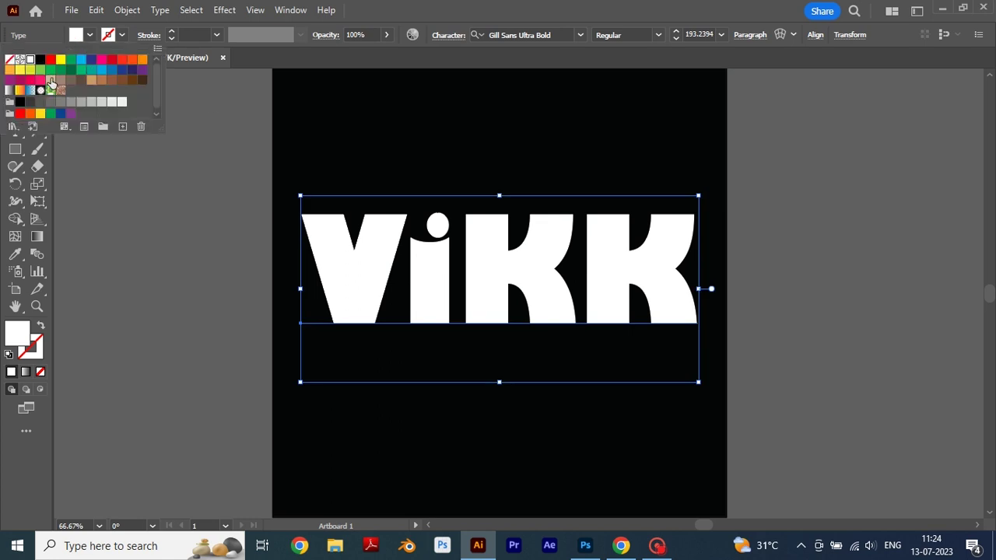
left_click(141, 61)
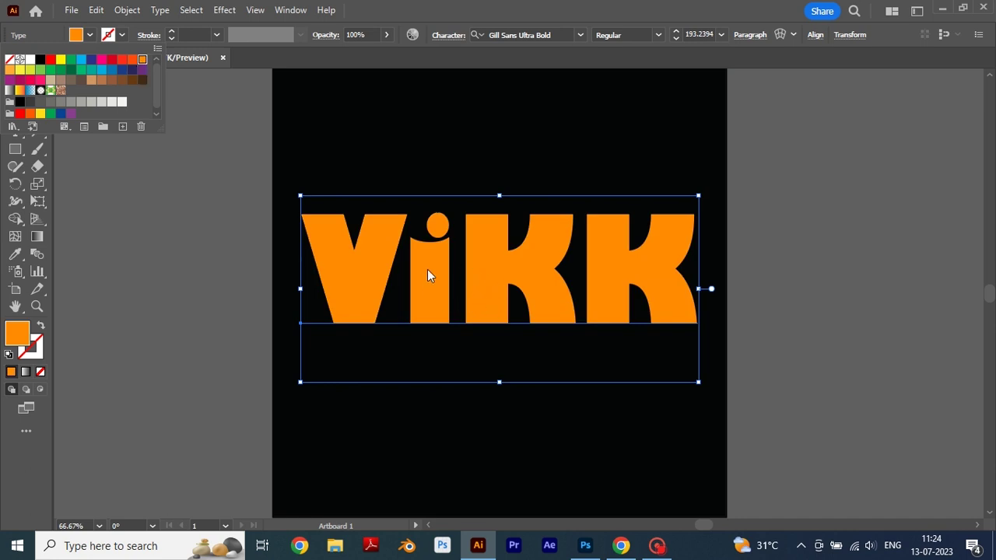
Dismiss the swatches dropdown and select the ViKK text with the Selection tool.
left_click(455, 245)
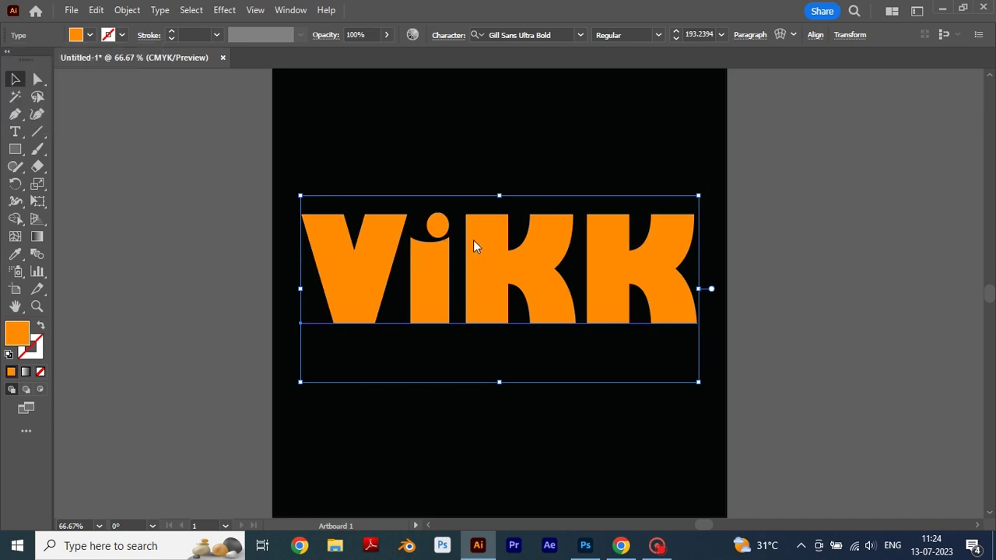
left_click(473, 246)
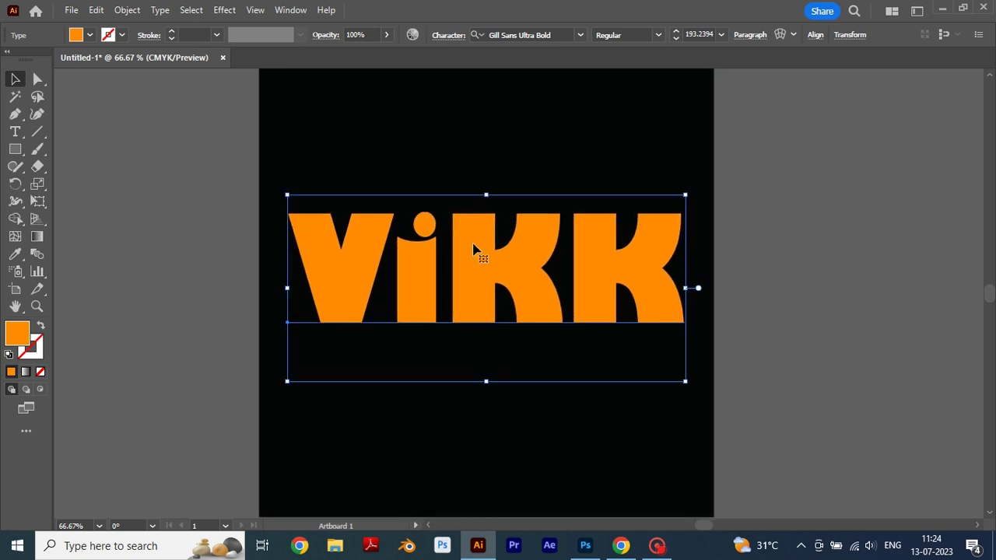
left_click(482, 242)
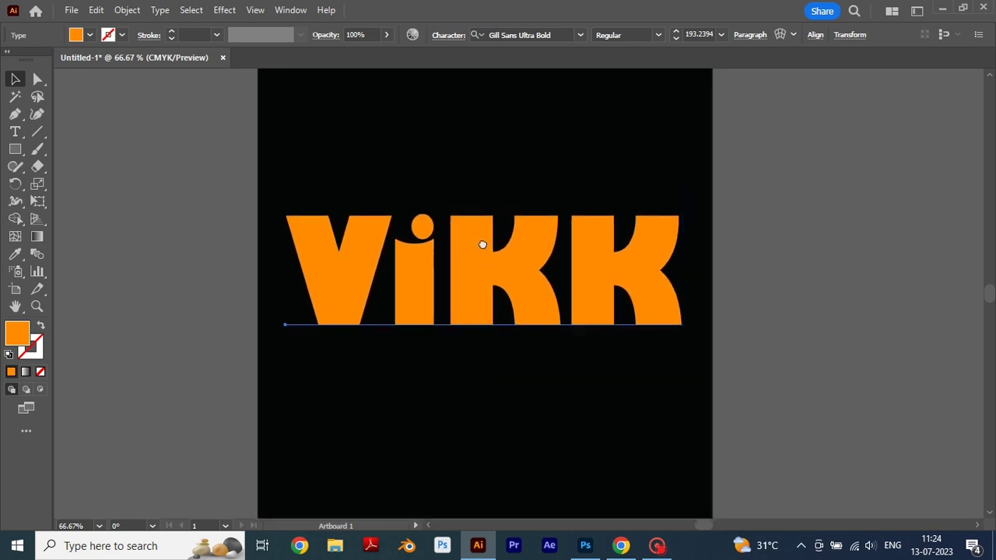
Convert the ViKK text to outlines and open the Window > 3D and Materials panel.
right_click(479, 231)
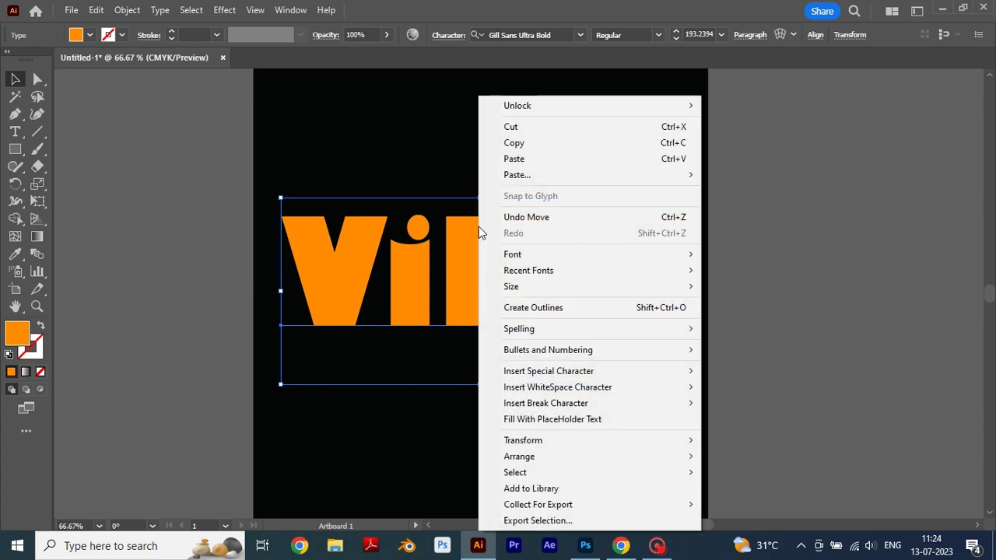
left_click(564, 310)
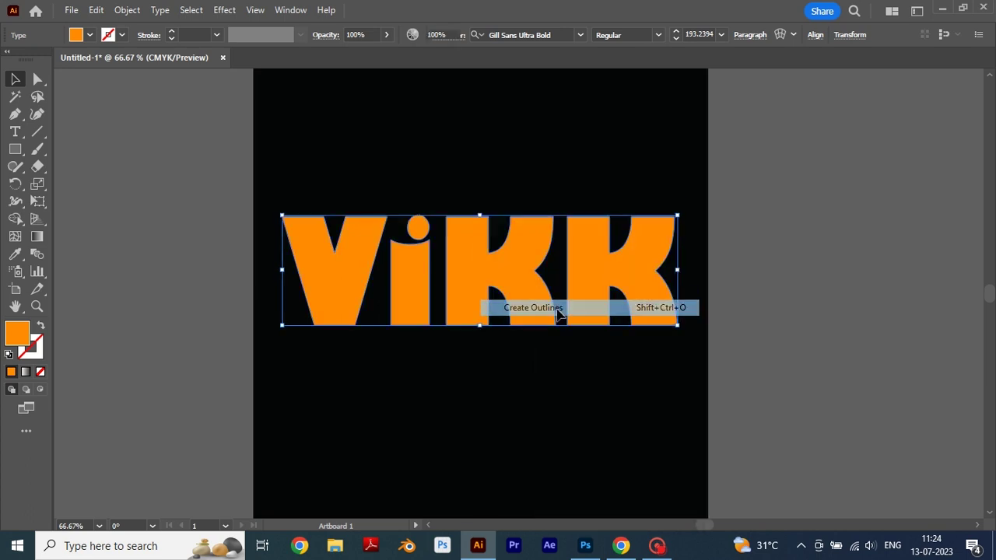
left_click(288, 11)
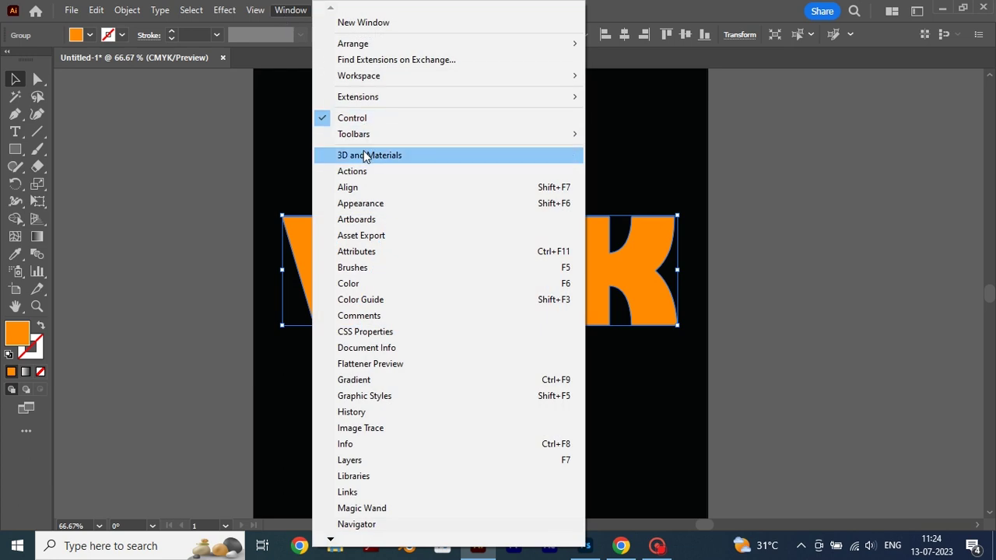
left_click(364, 155)
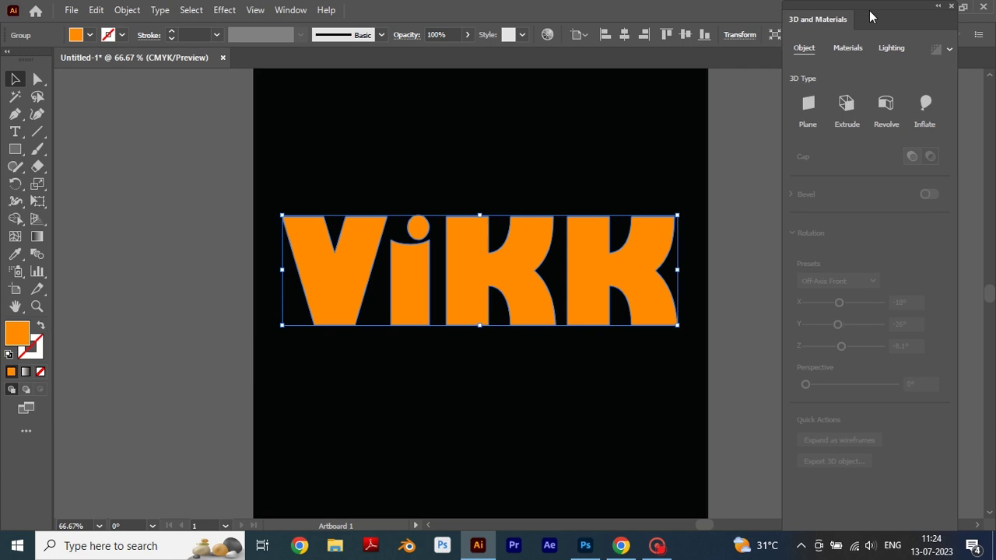
Apply the Inflate 3D type to the ViKK outlines with 0 pt depth and a slight tilt.
left_click(920, 110)
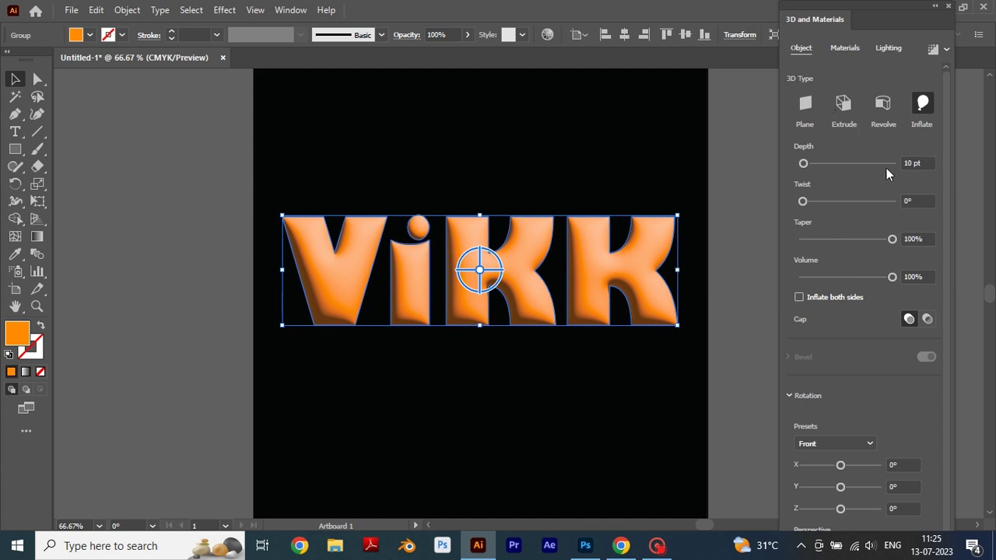
left_click_drag(805, 164, 798, 164)
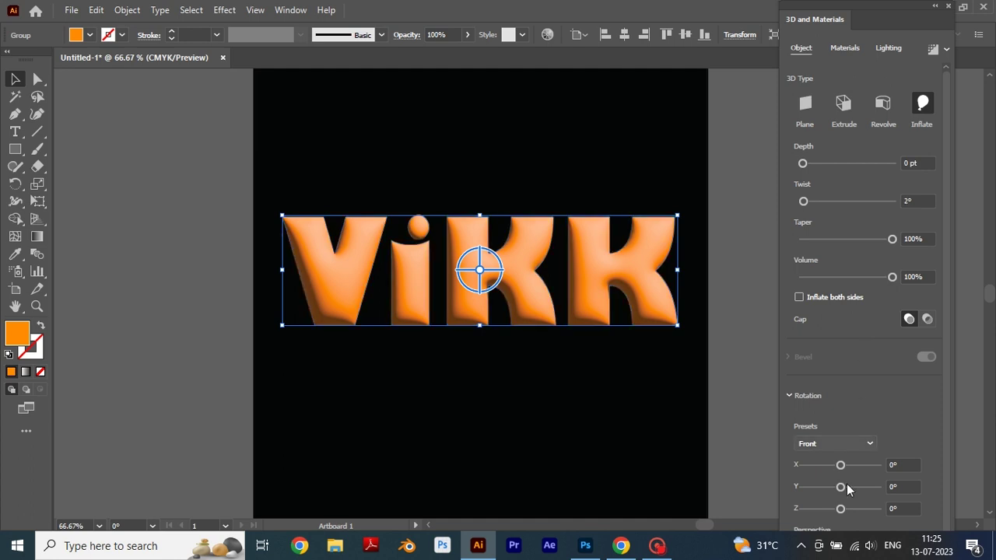
left_click_drag(840, 488, 838, 468)
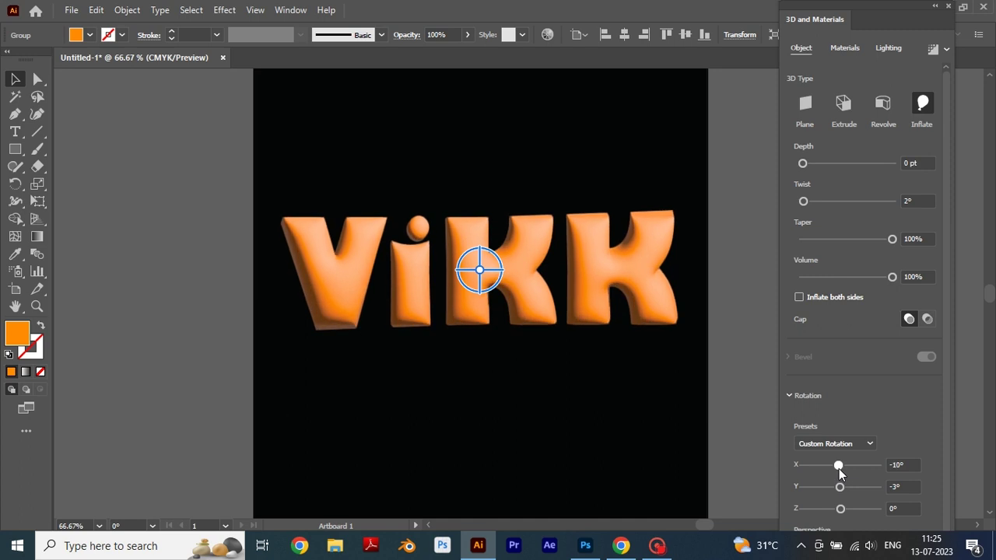
left_click_drag(840, 509, 840, 510)
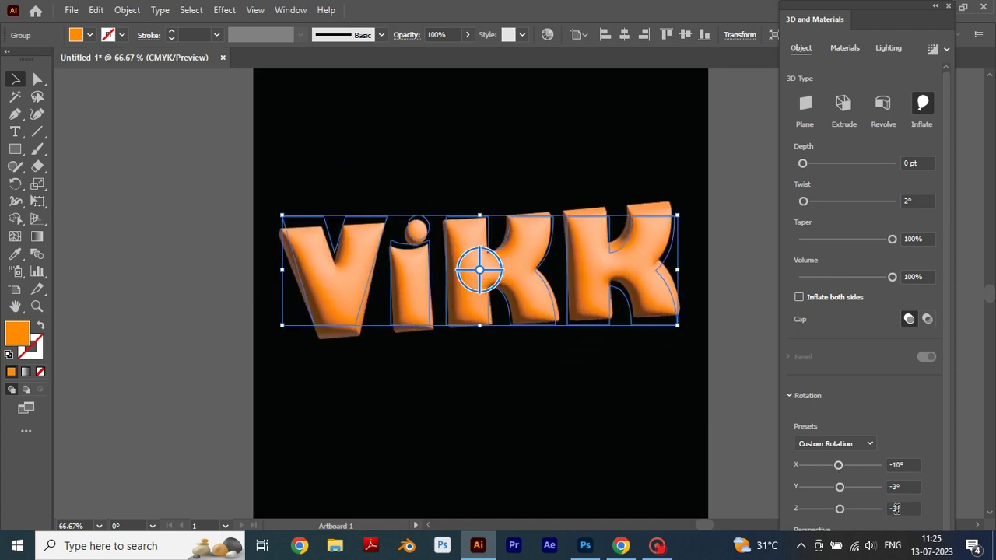
Set the 3D rotation to X 7°, Y 0° and Z 0°.
left_click(879, 509)
type("0")
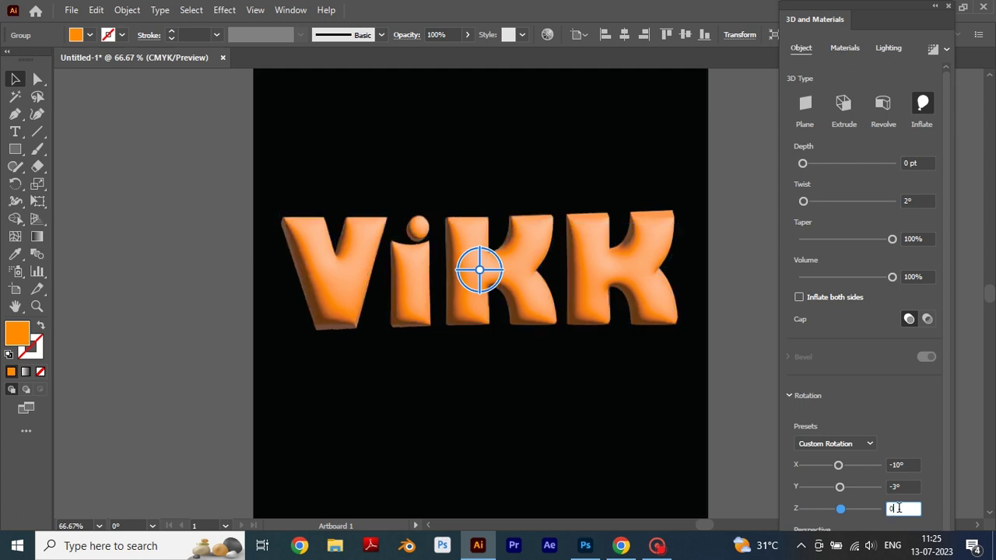
left_click(900, 486)
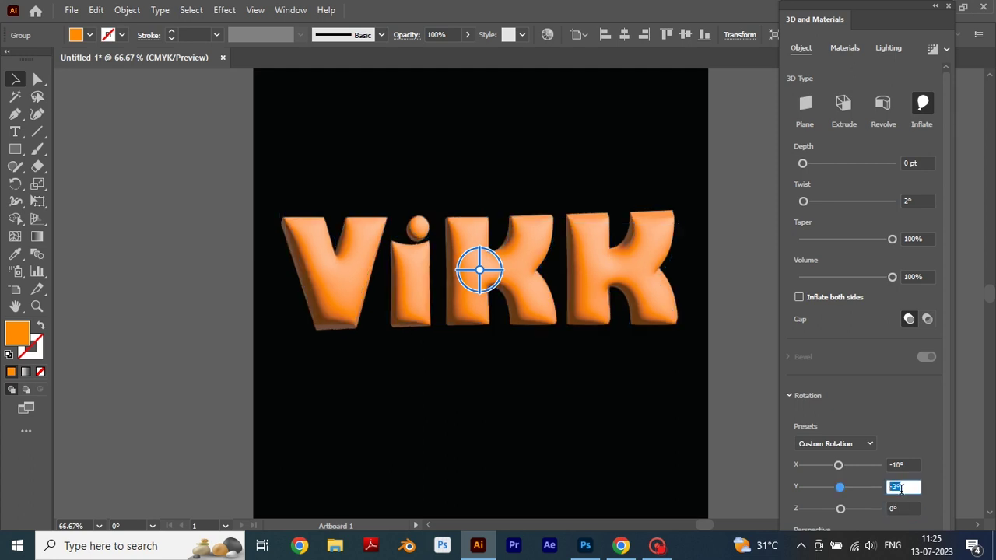
type("0")
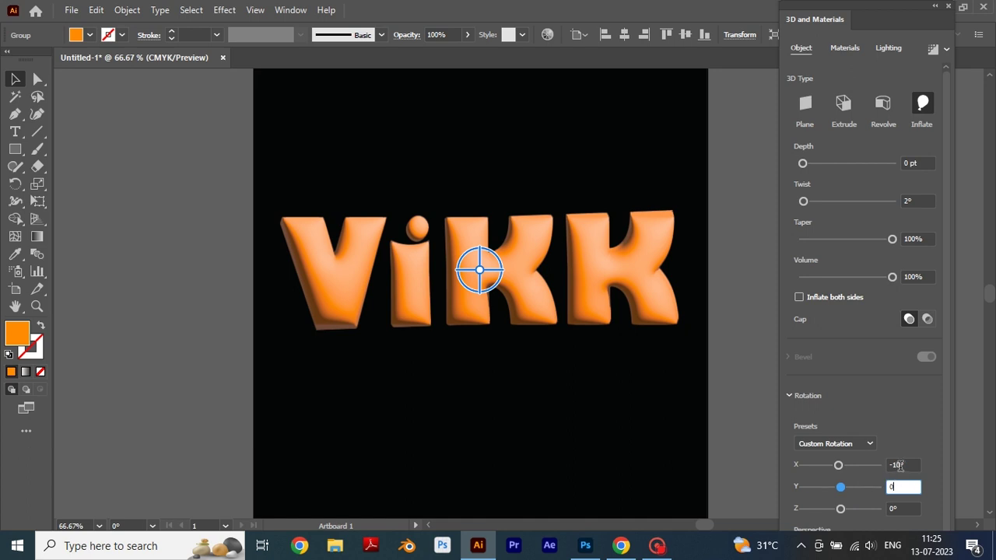
key("Return")
left_click(894, 464)
type("2")
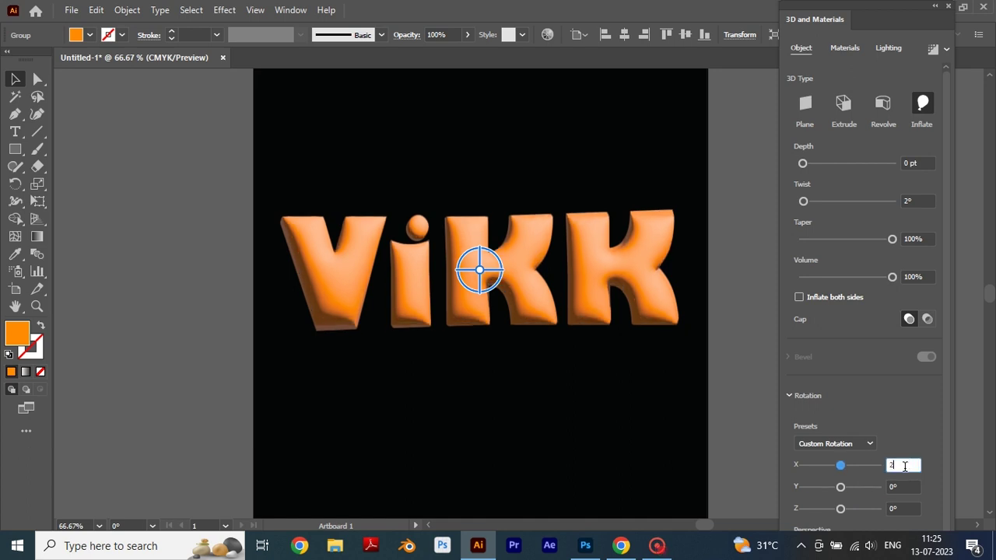
double_click(891, 470)
left_click(838, 466)
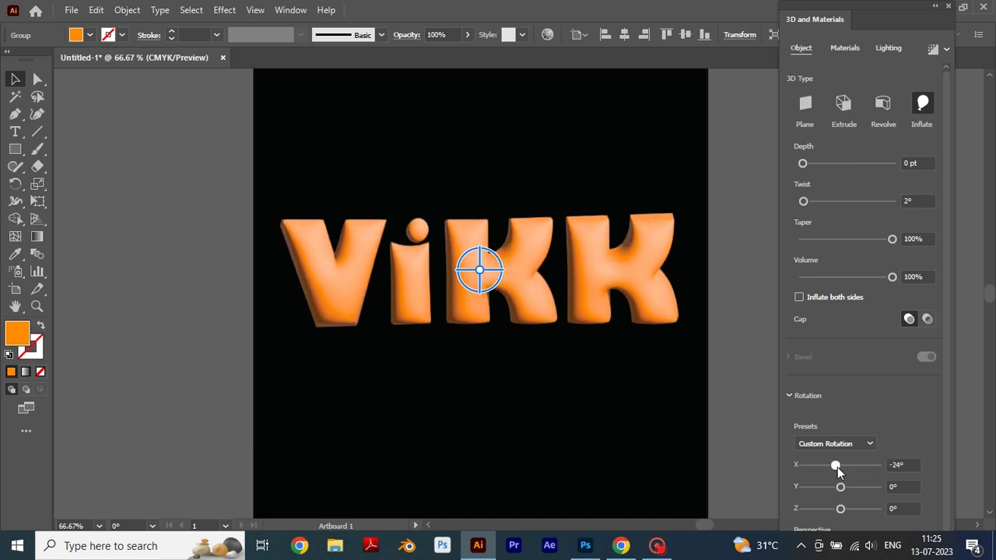
left_click(843, 467)
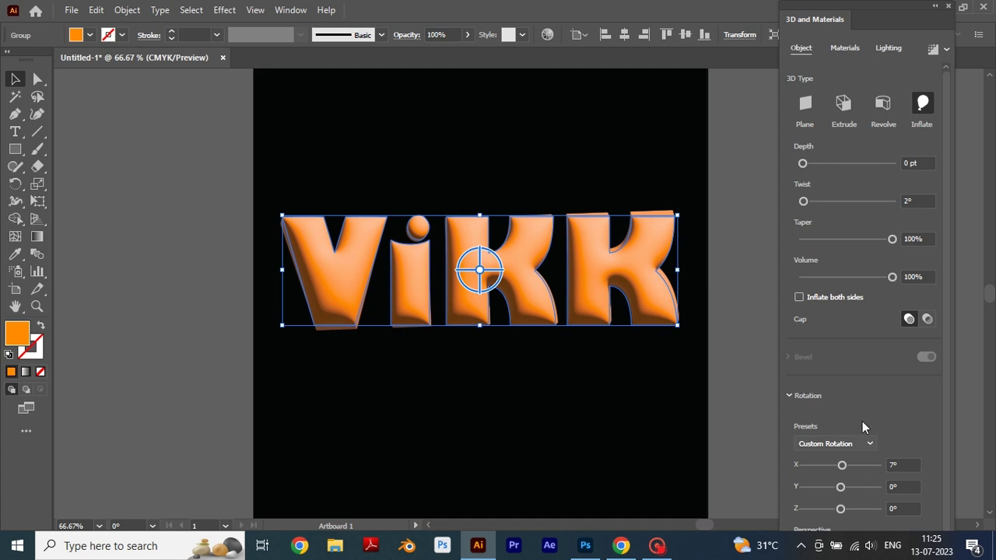
left_click(844, 47)
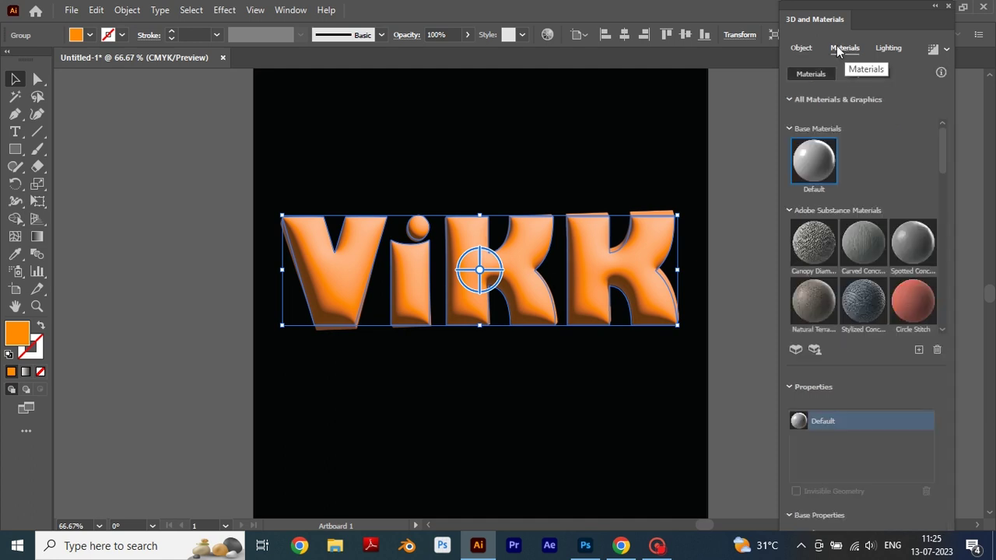
Set the light to 65% intensity, -133° rotation, 38° height and 44% softness.
left_click(882, 48)
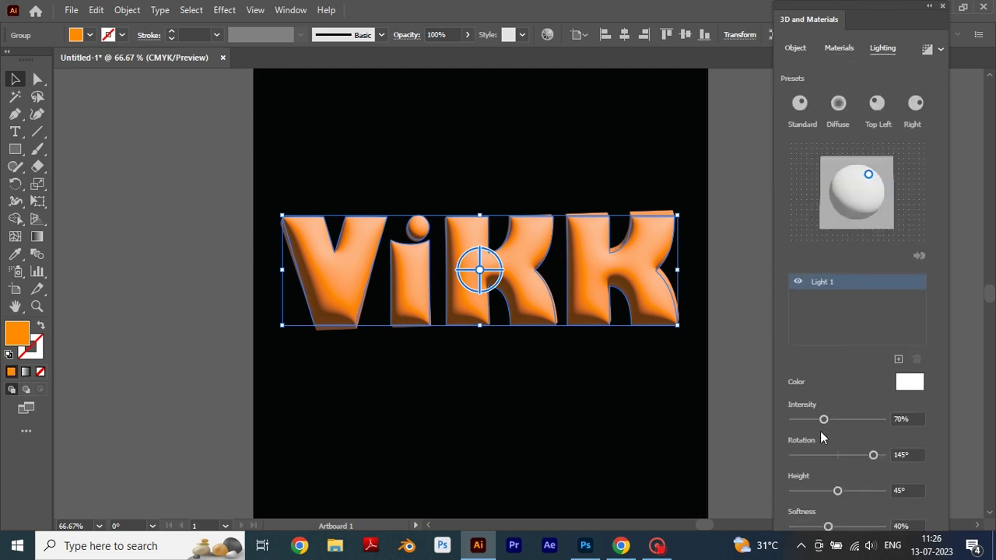
left_click_drag(828, 419, 821, 421)
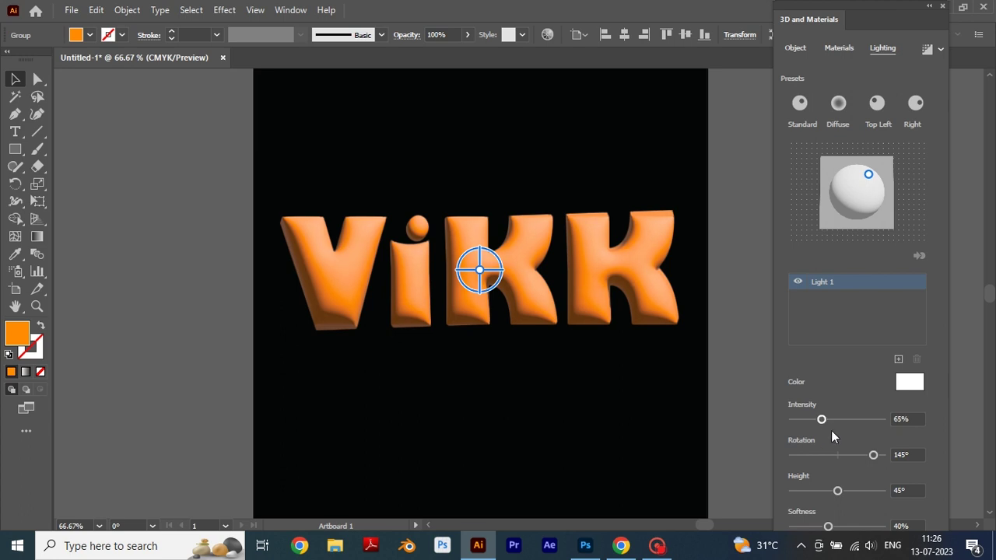
left_click_drag(873, 455, 813, 458)
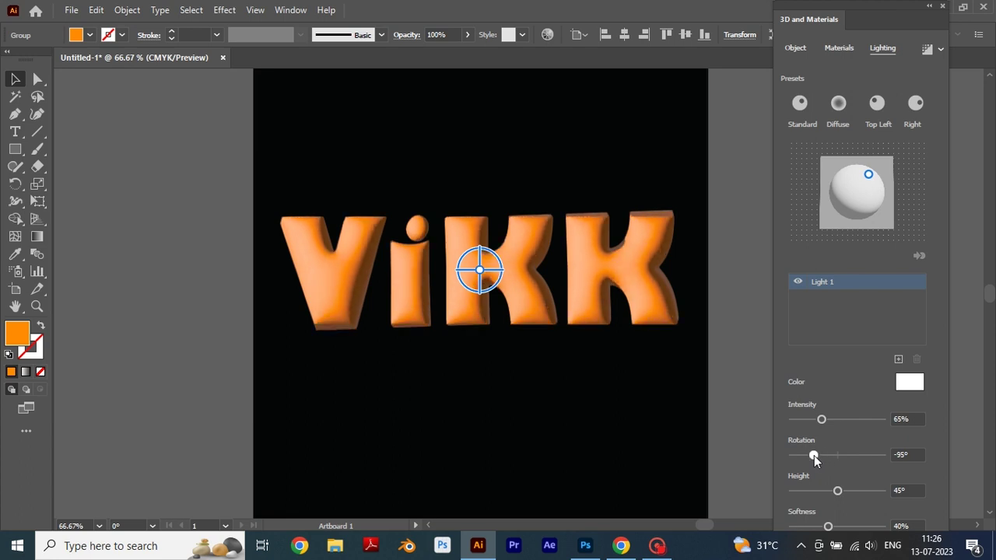
left_click_drag(814, 455, 804, 454)
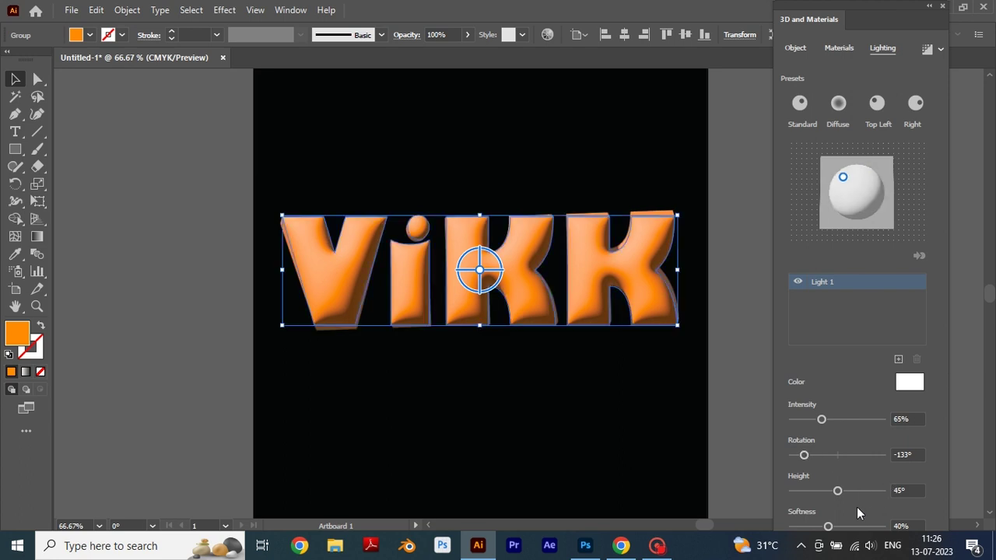
left_click_drag(837, 491, 833, 492)
left_click_drag(828, 527, 831, 527)
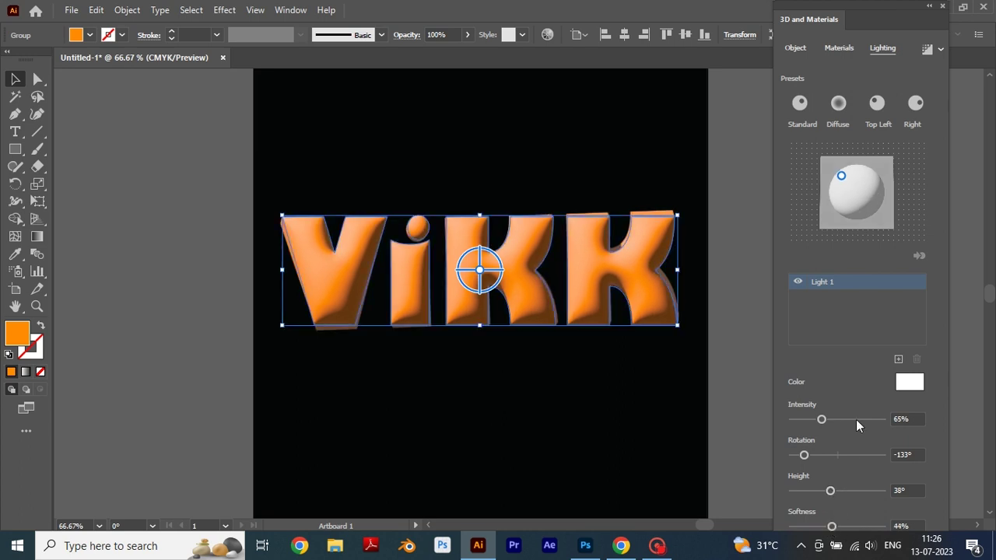
left_click(939, 48)
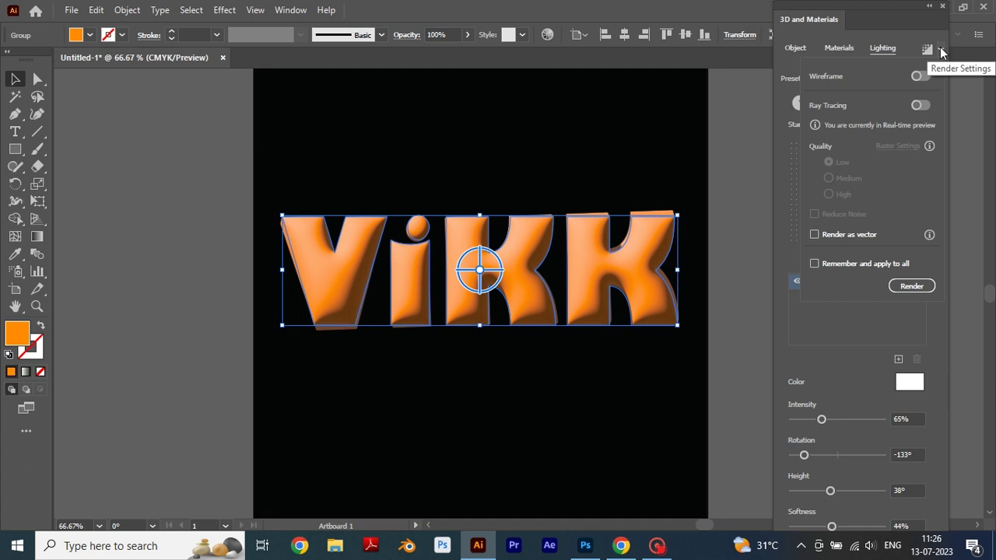
Enable ray tracing with High 300 ppi CMYK raster settings, render, and deselect to view it.
left_click(918, 106)
left_click(899, 147)
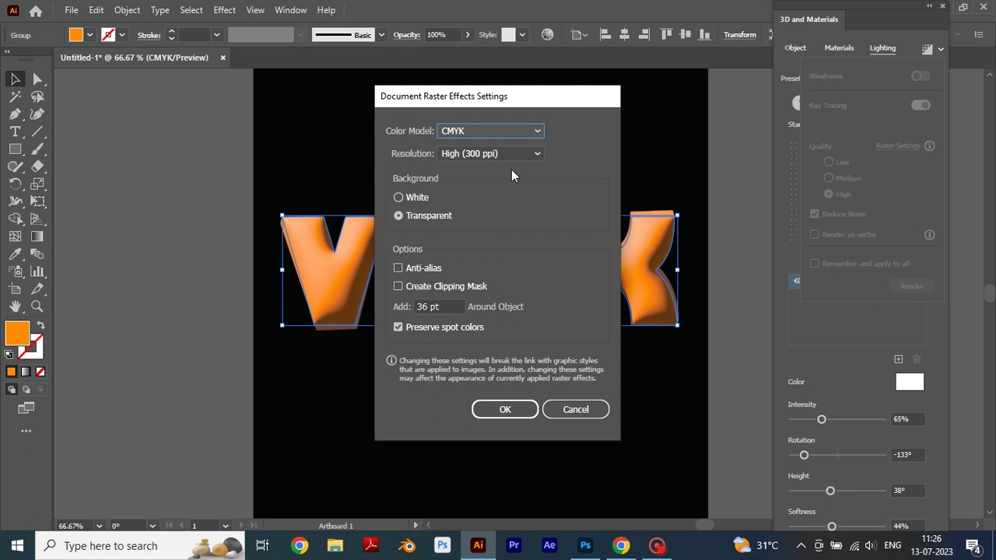
left_click(480, 155)
left_click(480, 154)
left_click(470, 203)
left_click(477, 133)
left_click(507, 412)
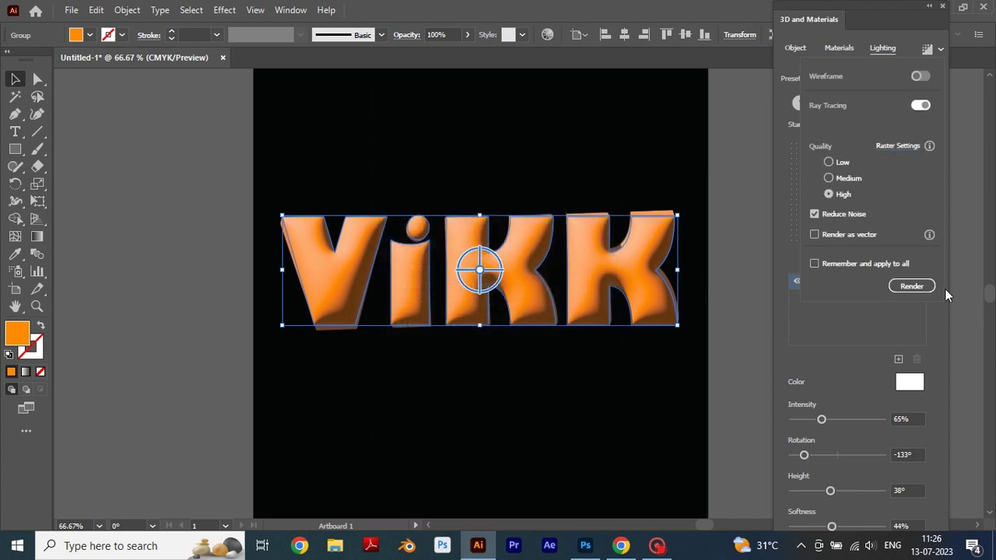
left_click(910, 286)
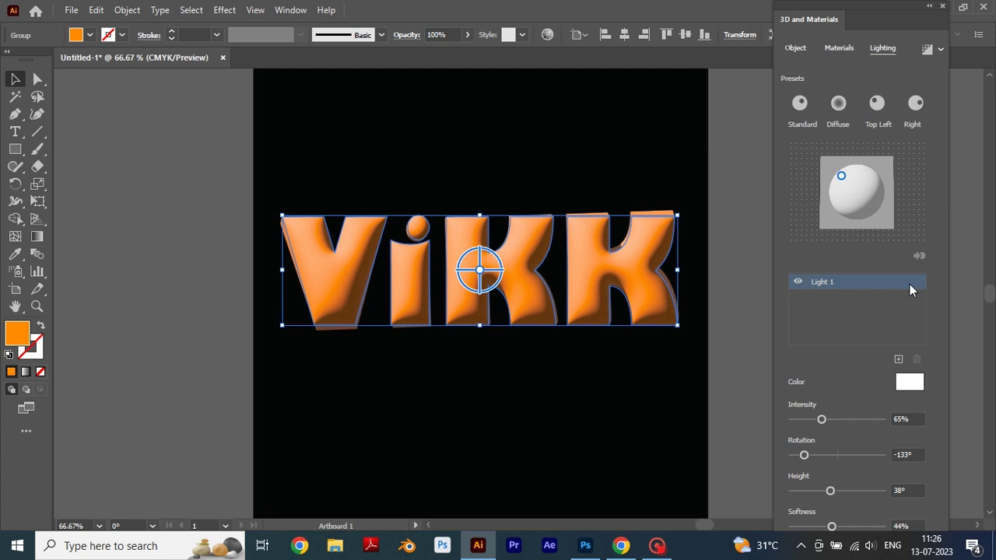
left_click(639, 457)
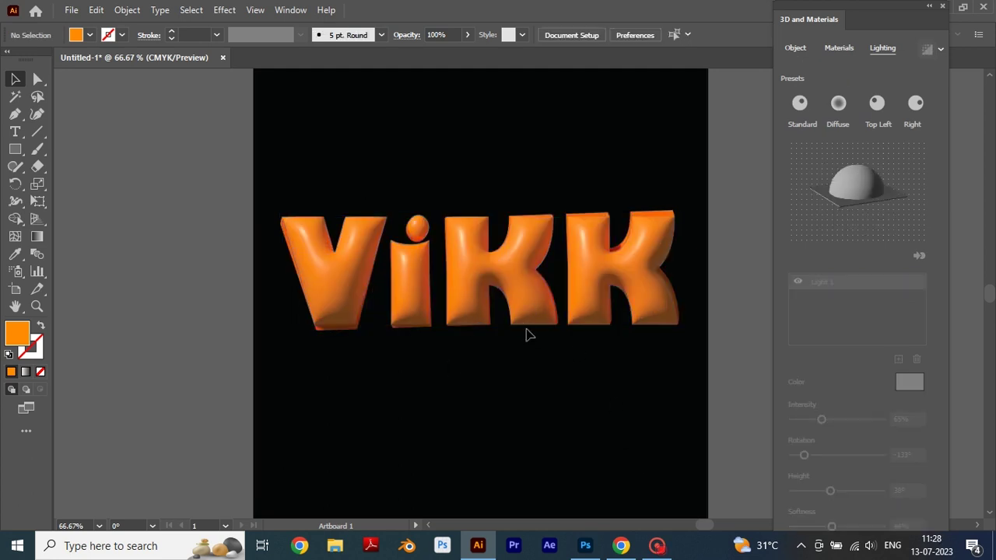
Zoom to 300% on the ray-traced K to inspect its glossy inflated shading.
scroll(522, 333, "up", 1)
scroll(522, 332, "up", 1)
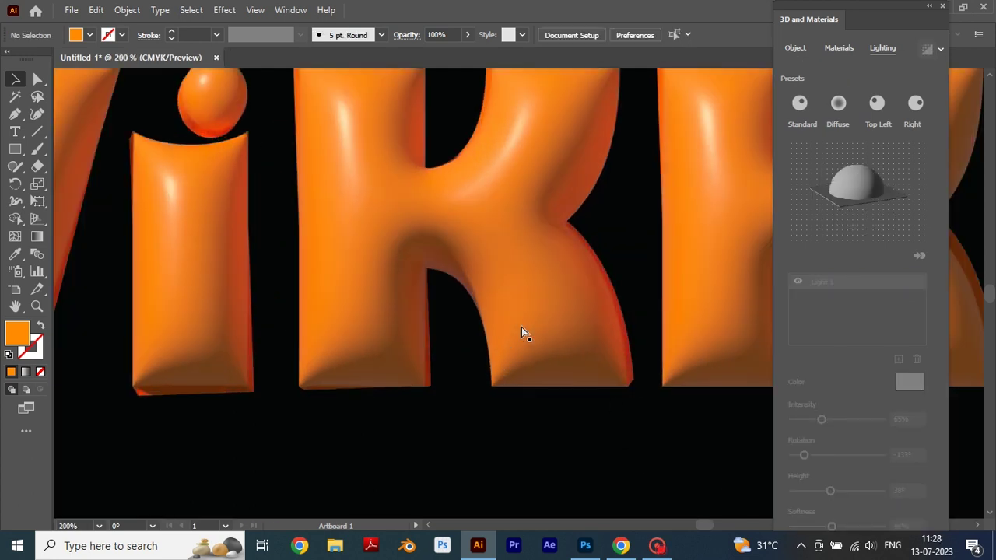
scroll(523, 333, "up", 1)
scroll(523, 333, "up", 1)
scroll(523, 333, "down", 2)
scroll(523, 333, "down", 1)
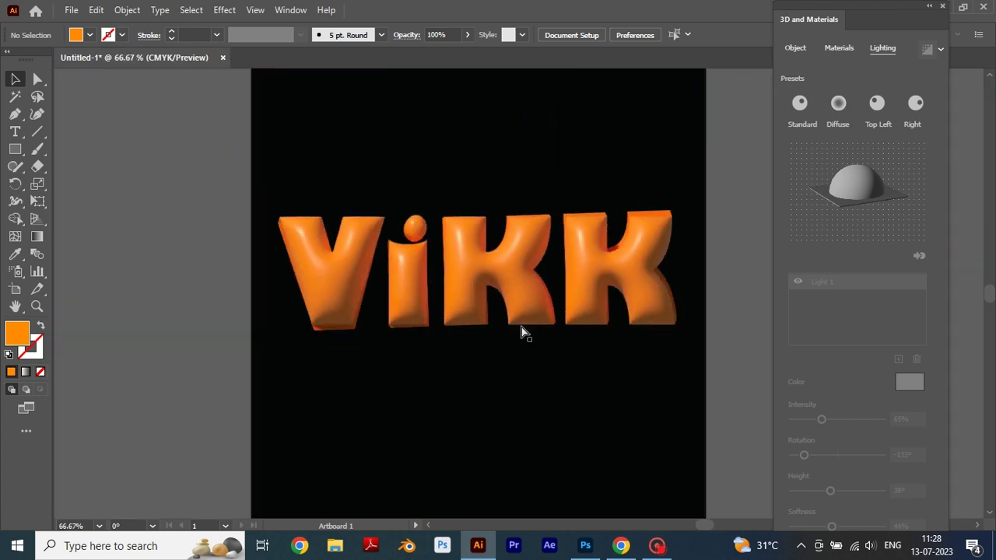
scroll(523, 332, "up", 2)
scroll(521, 332, "up", 1)
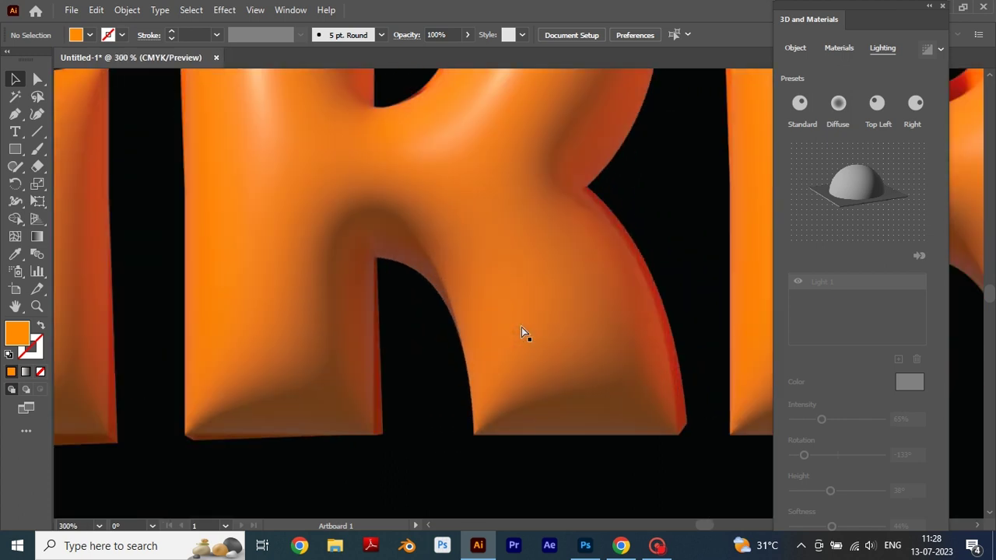